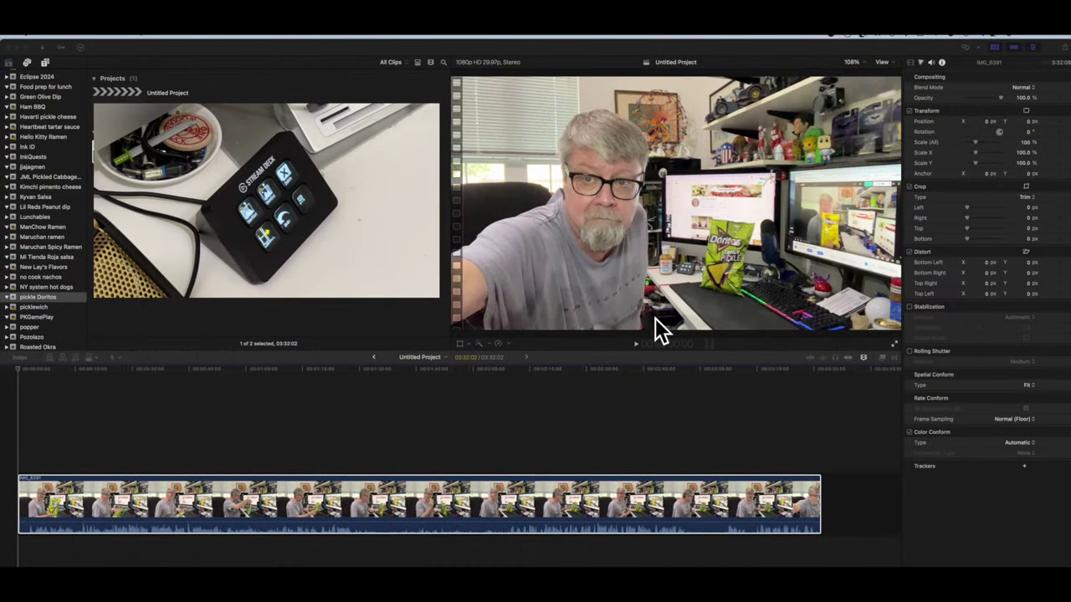
Cut the opening seconds off the taste-test clip and play back the 03:29:15 project.
click(636, 344)
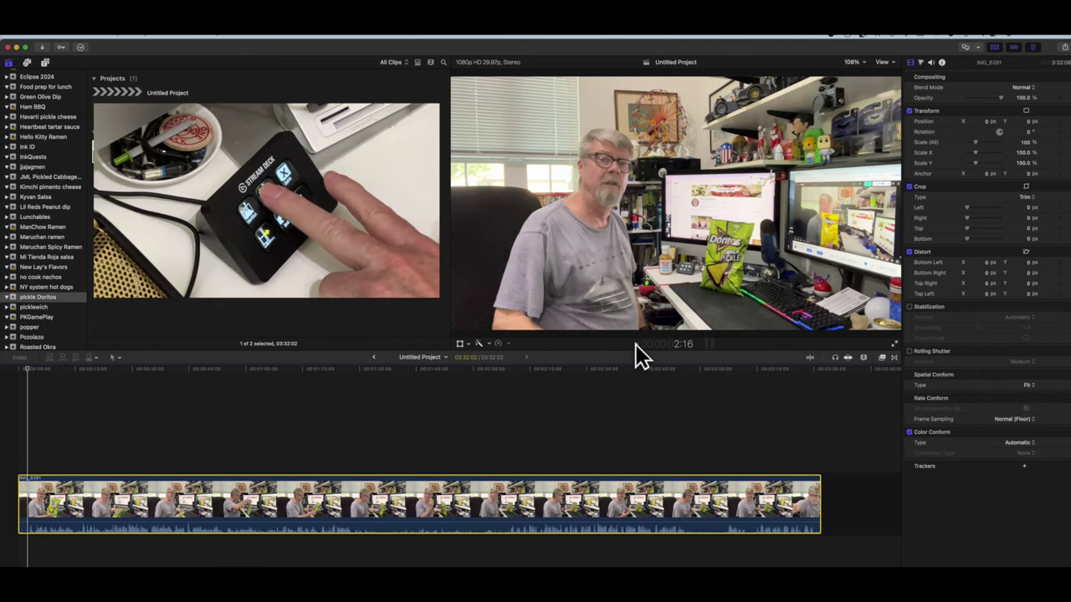
key(o)
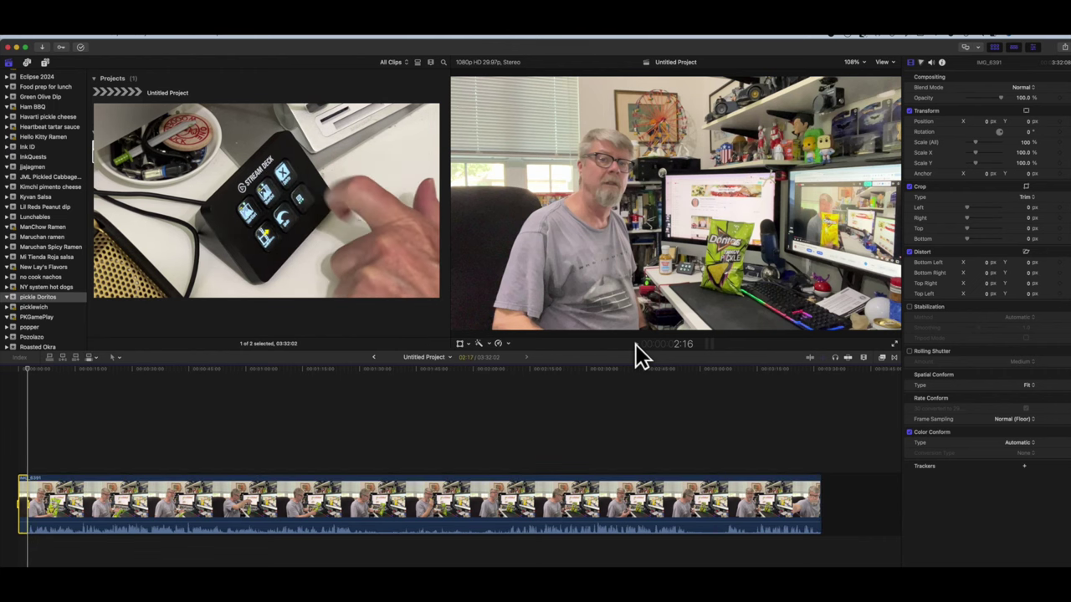
key(BackSpace)
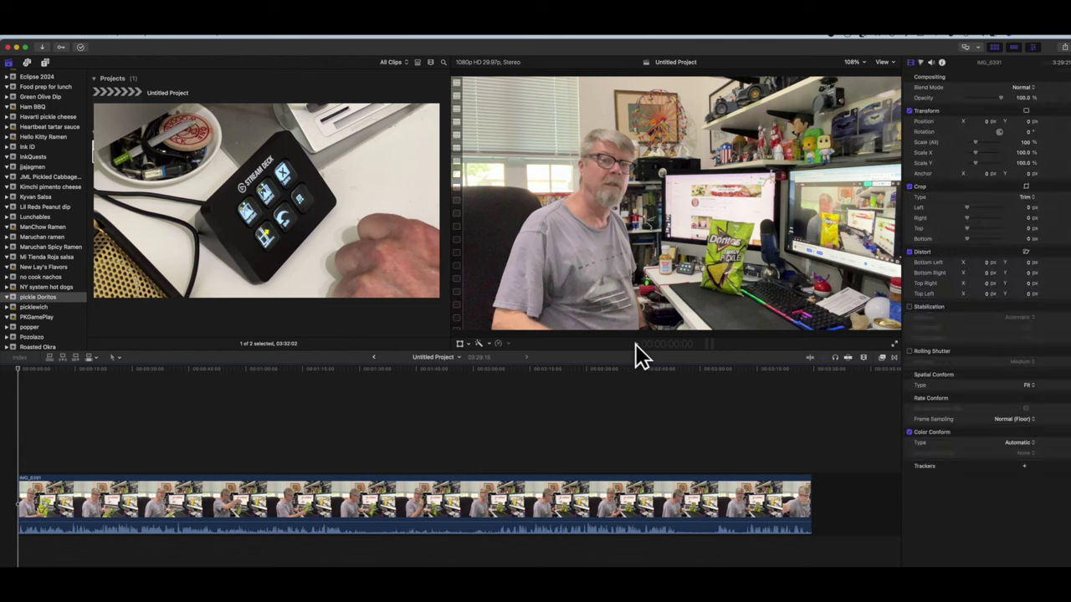
key(space)
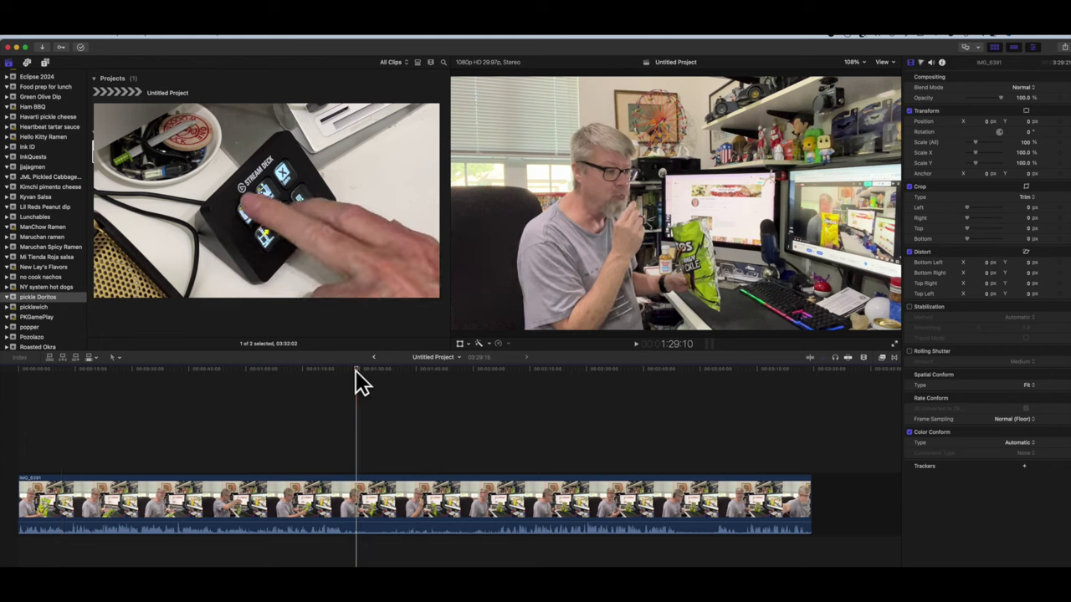
Undo a stray split and play the clip to where the middle cut should begin.
key(space)
key(super+b)
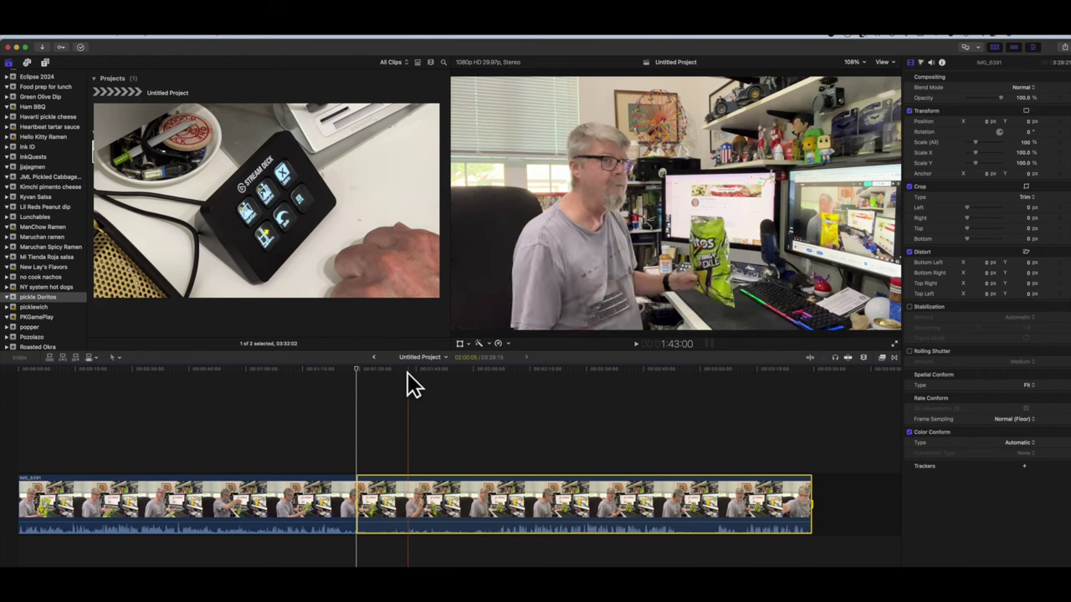
key(super+z)
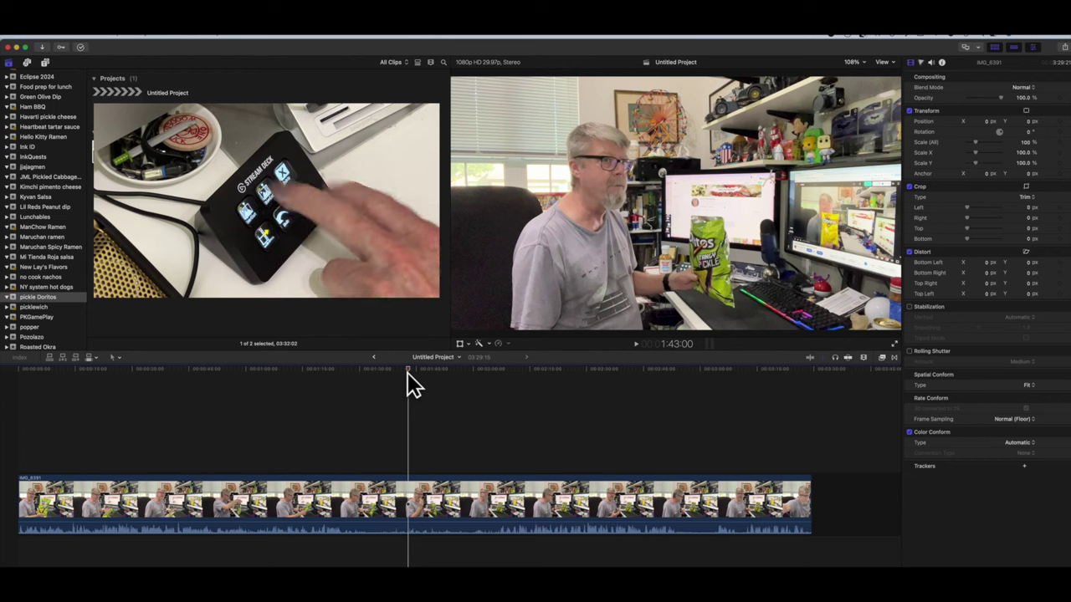
click(338, 371)
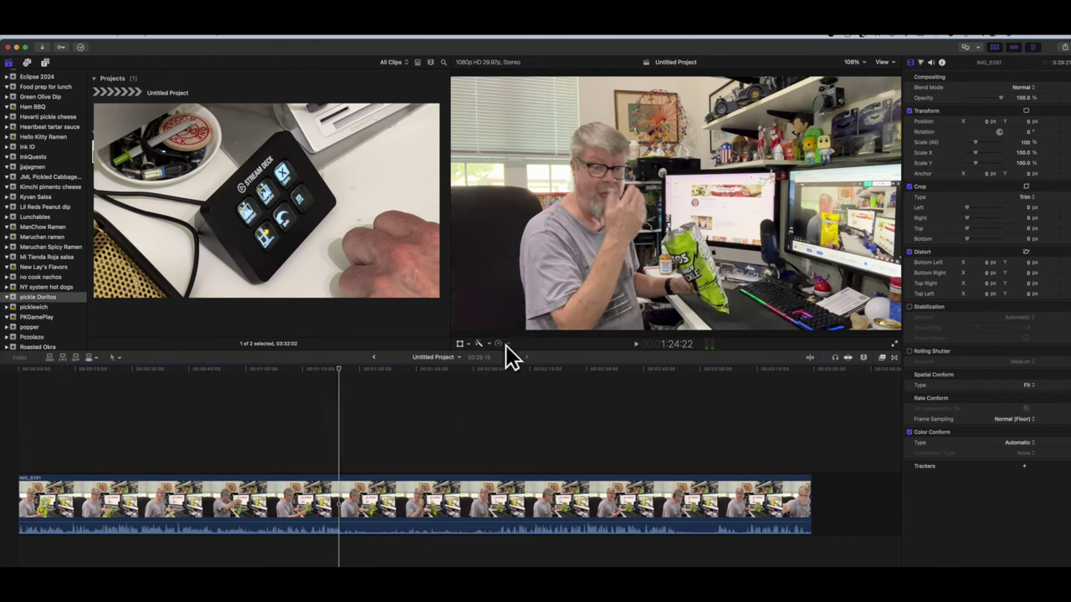
click(636, 344)
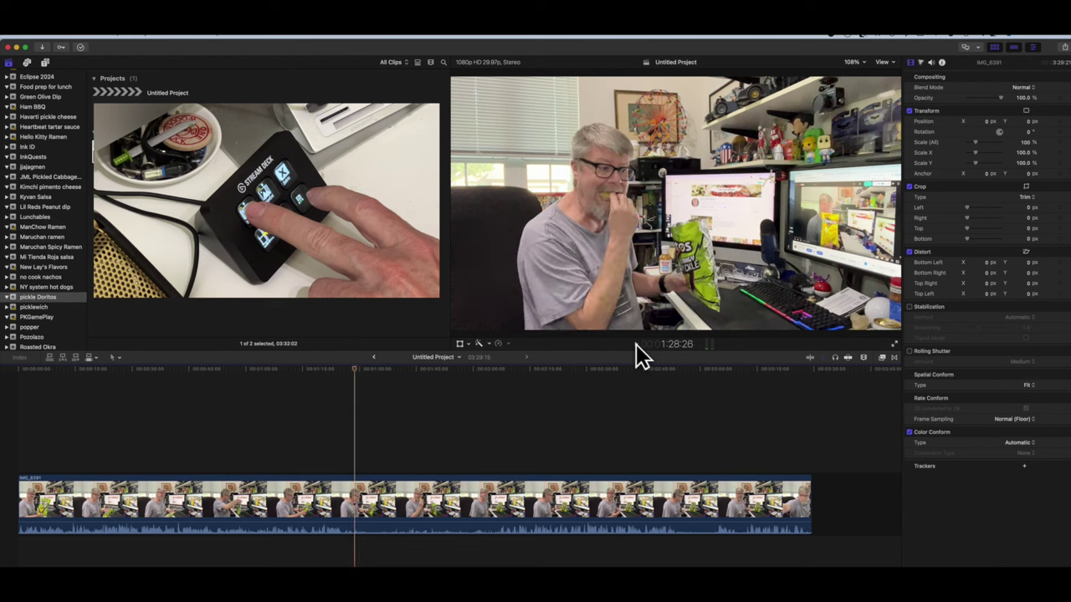
key(space)
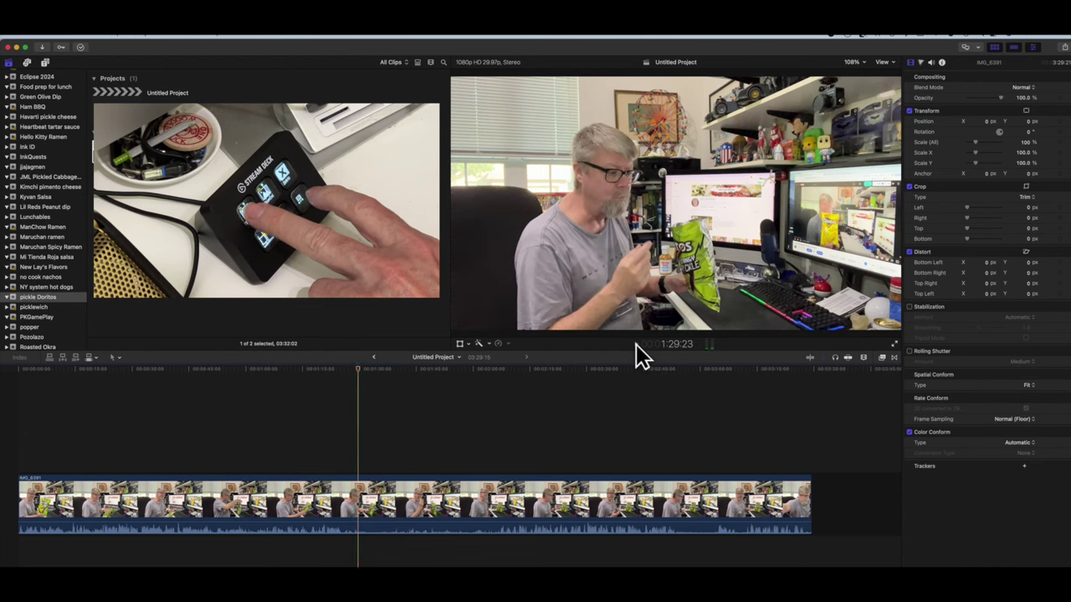
Blade both ends of the roughly 12-second section and ripple delete it, leaving 03:16:17.
key(super+b)
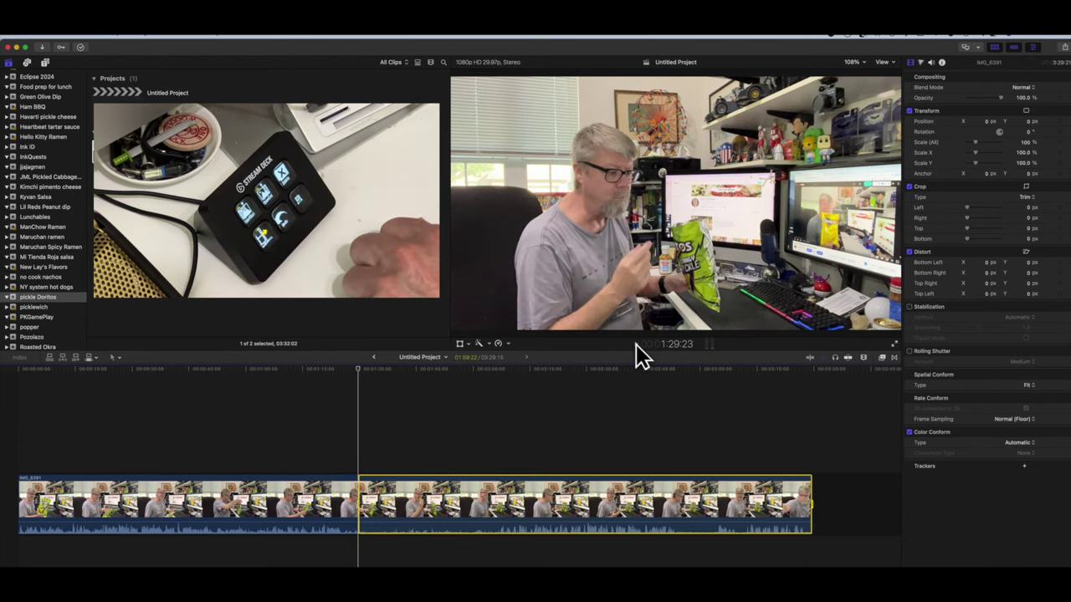
key(space)
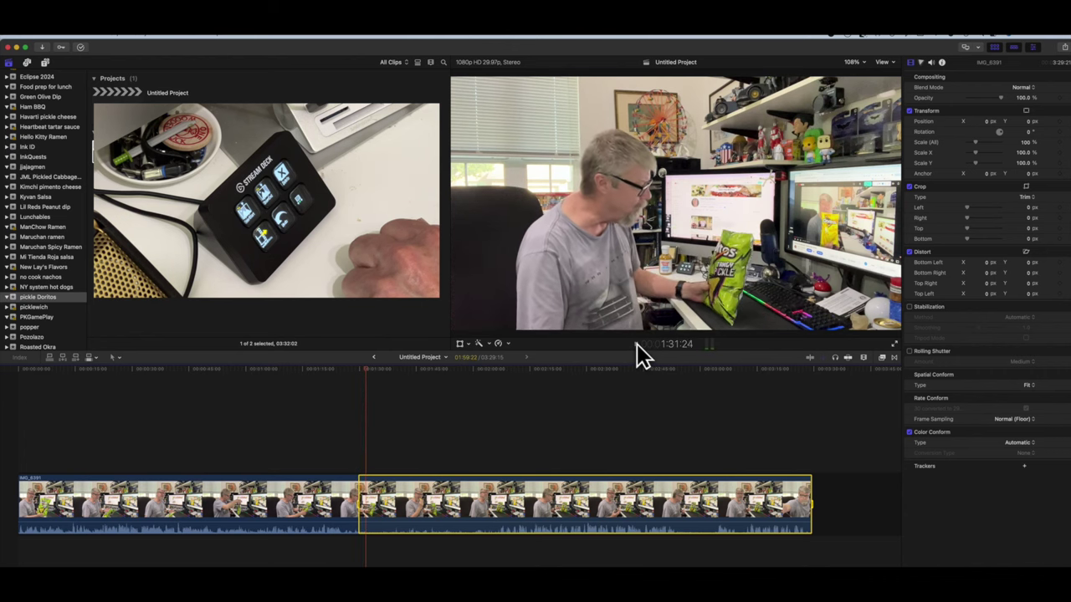
click(637, 344)
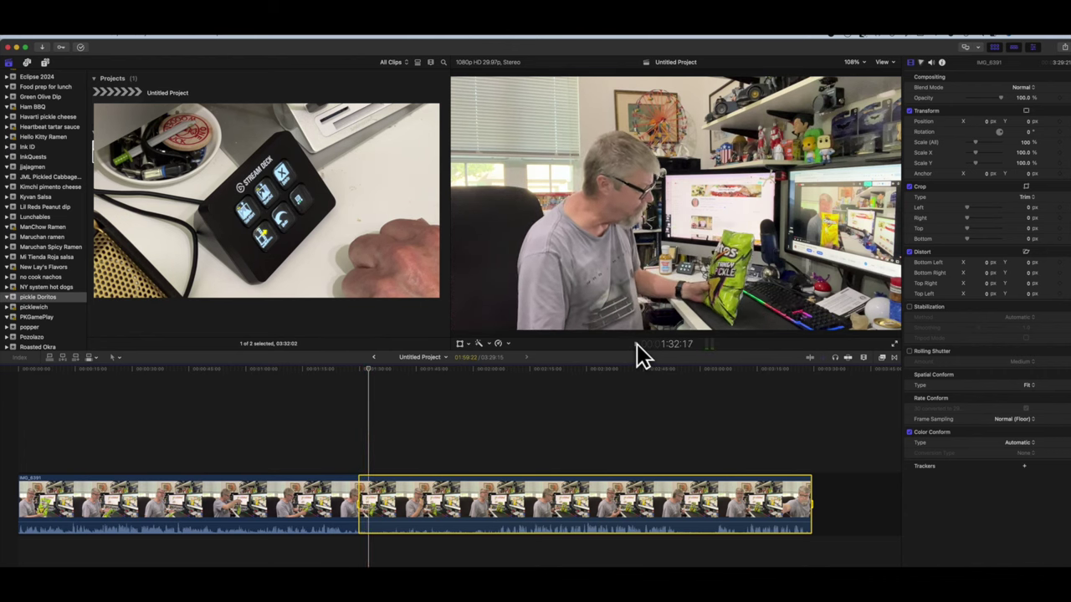
click(406, 369)
key(super+b)
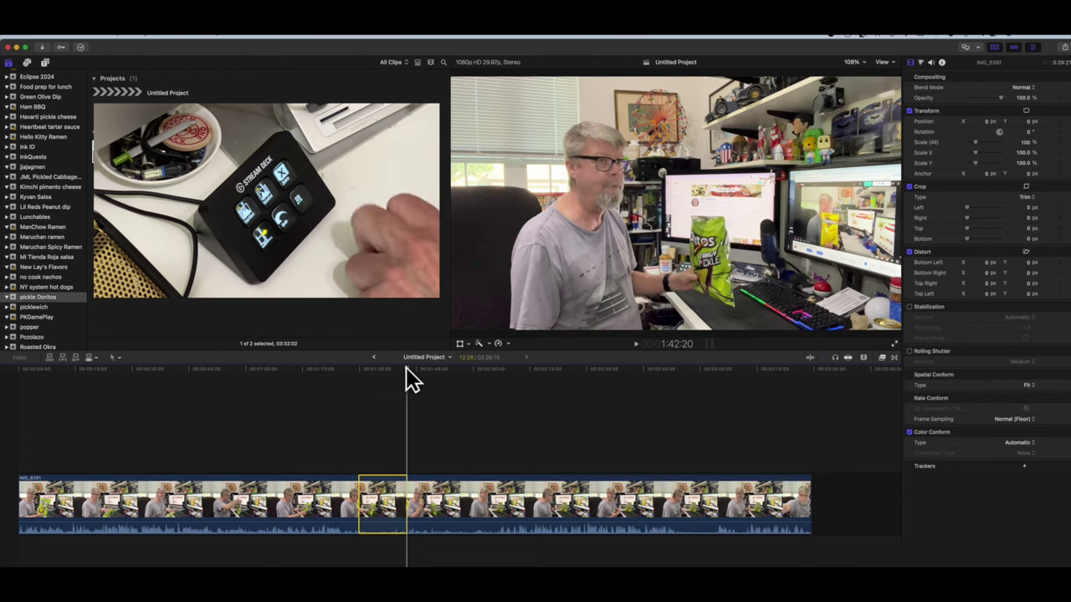
key(Delete)
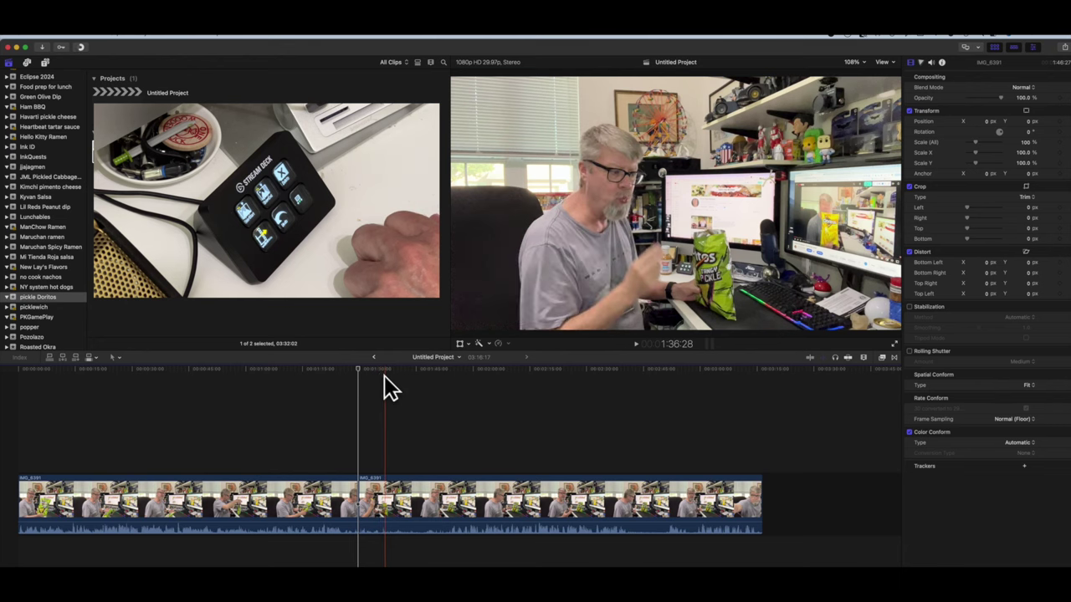
Blade out and delete a 17-second middle section, then undo and redo to check (02:59:23).
click(384, 373)
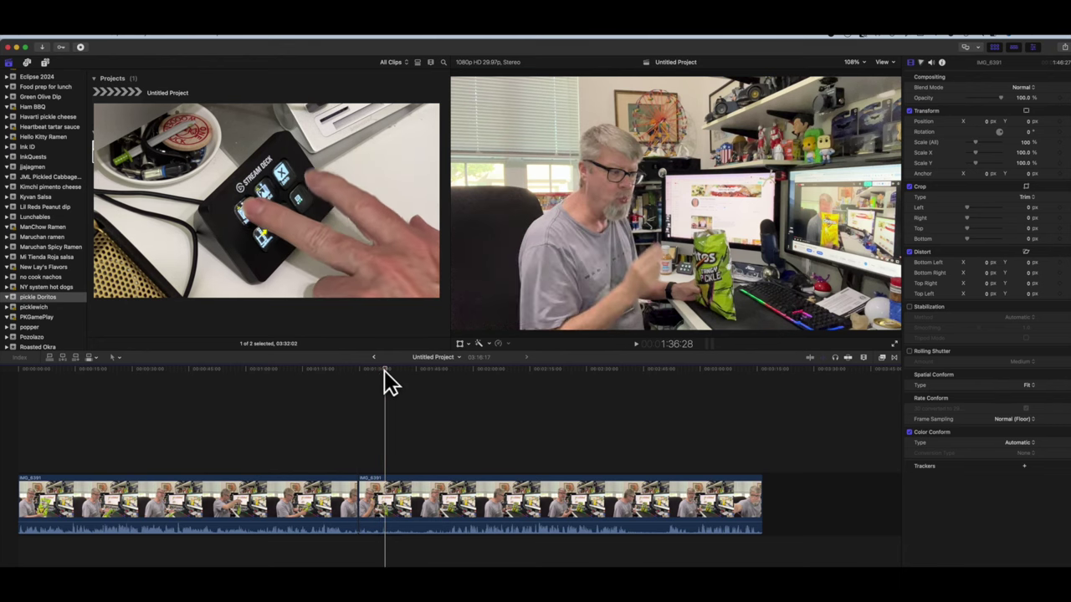
key(super+b)
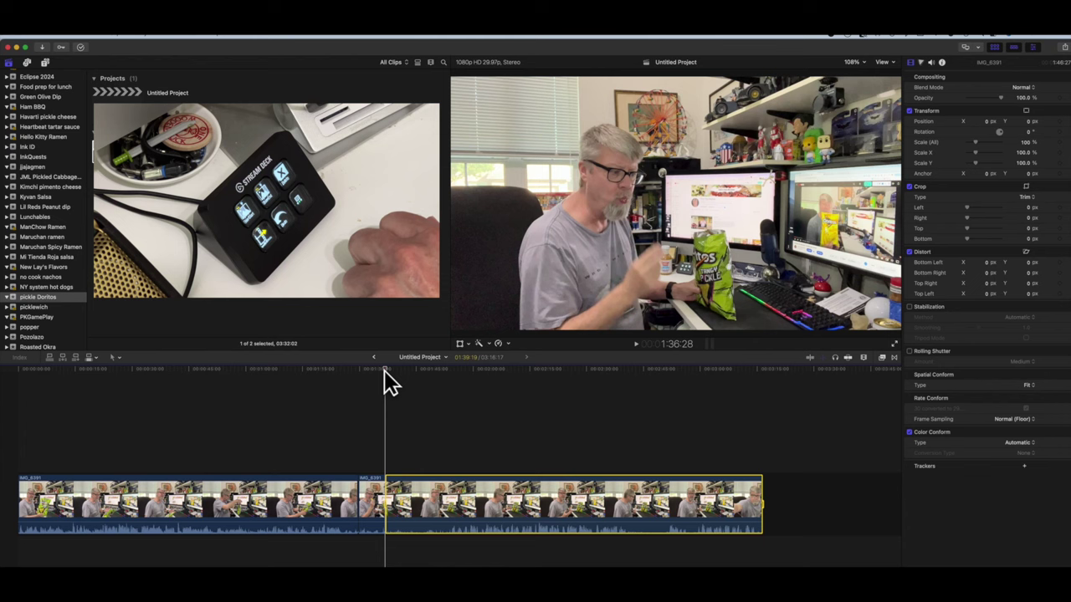
click(448, 370)
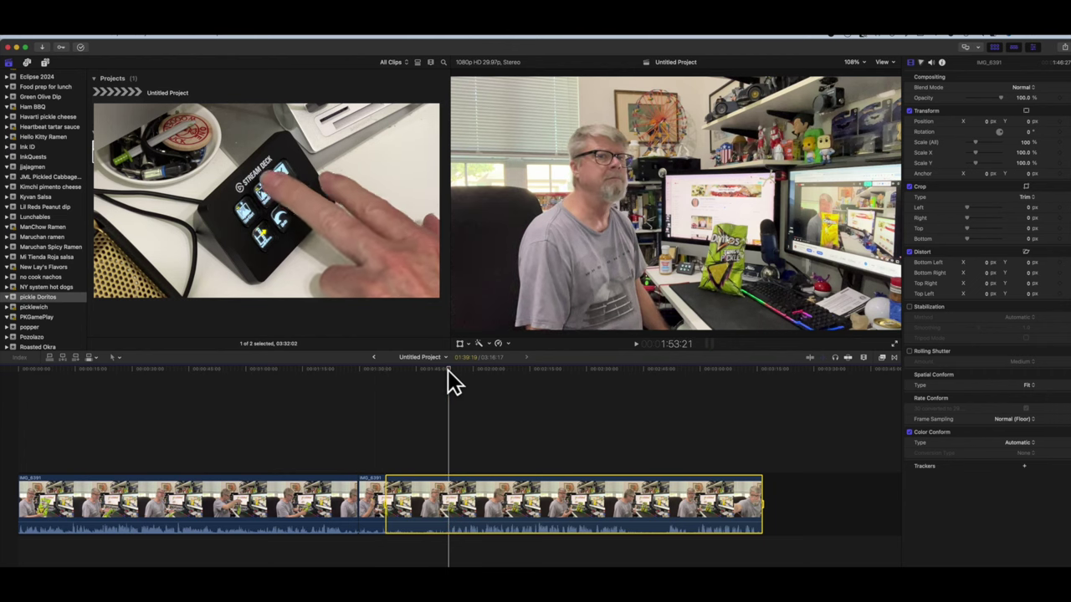
key(super+b)
key(Delete)
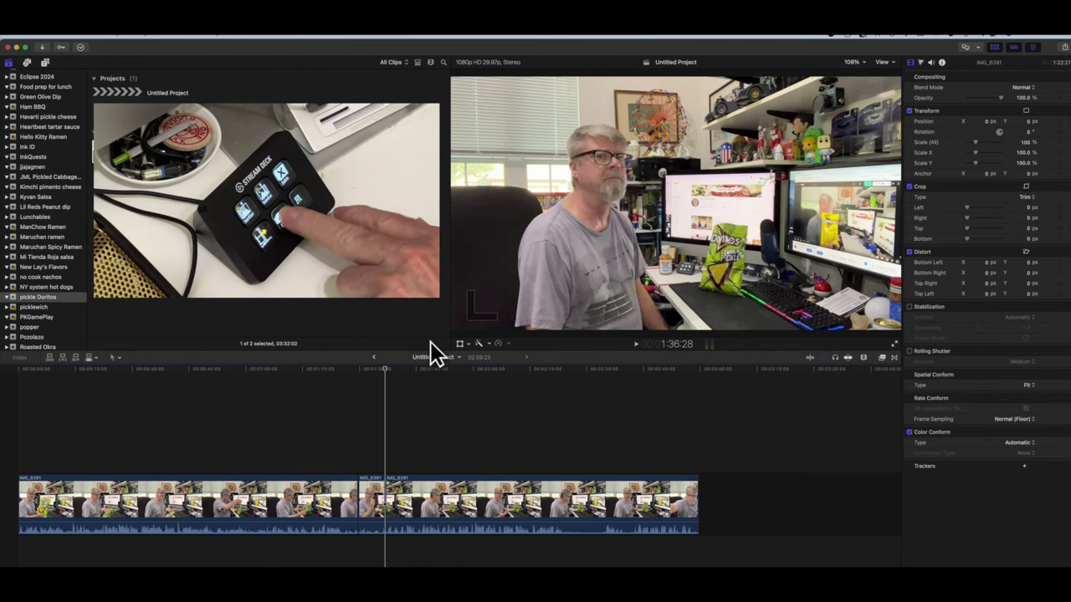
key(w)
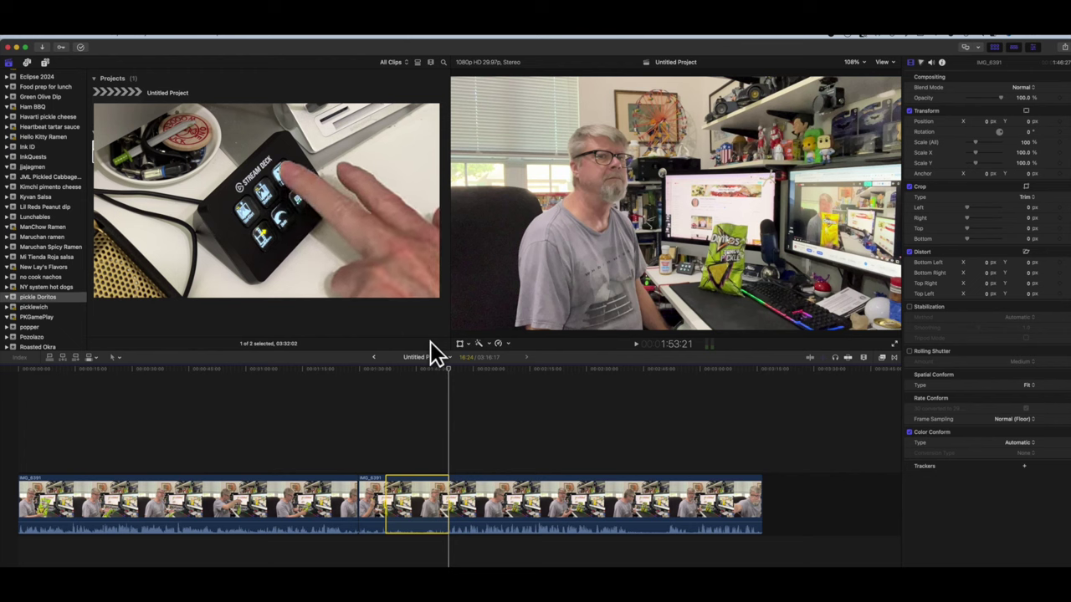
key(super+z)
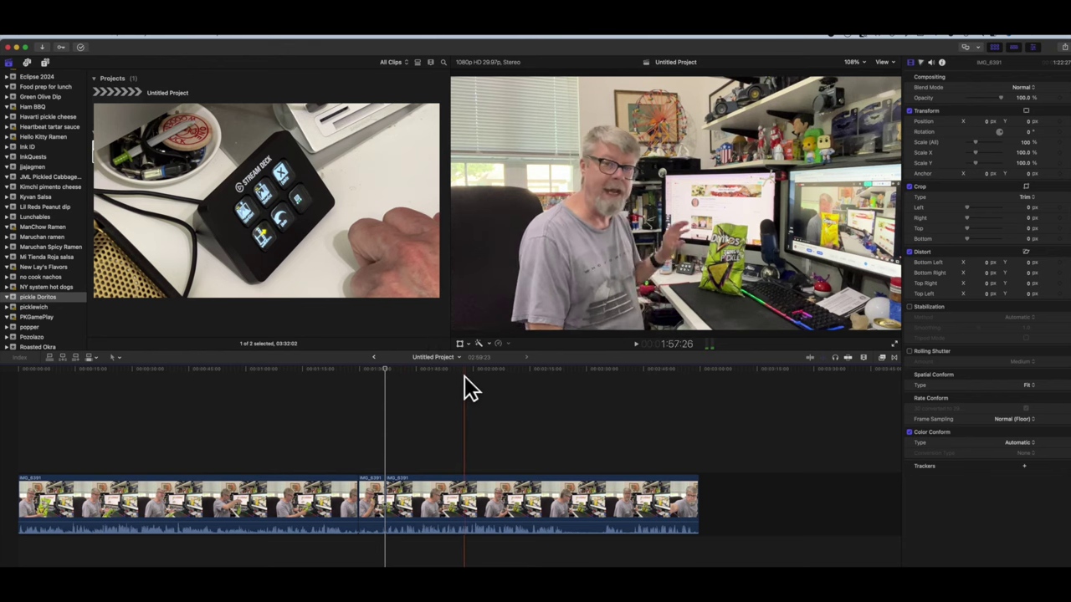
Cut about ten seconds from the later part, trimming the clip start with Option+[.
click(567, 367)
key(super+b)
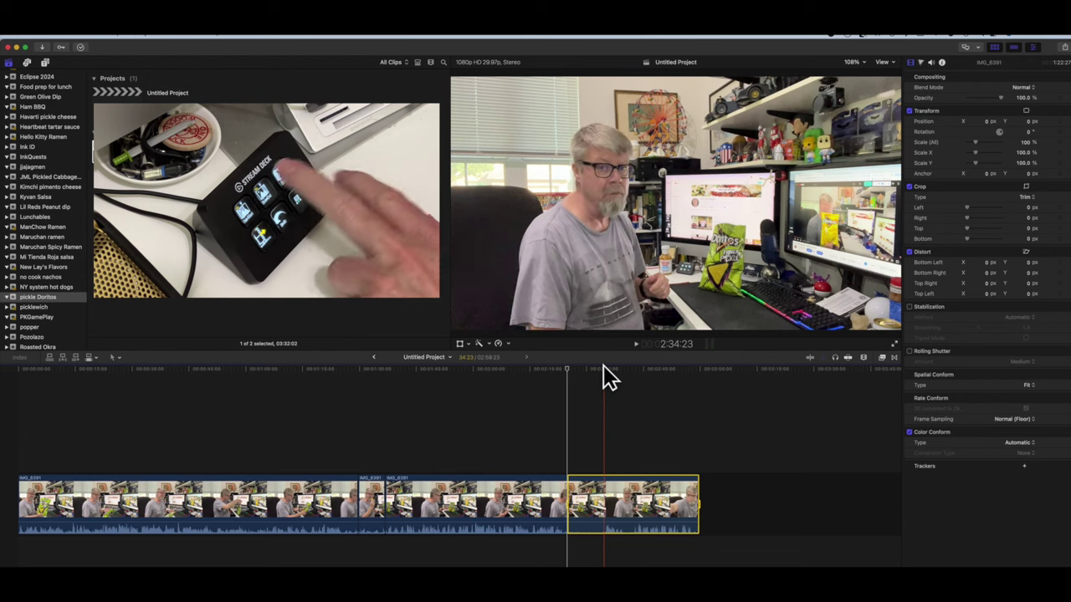
click(603, 368)
key(alt+bracketleft)
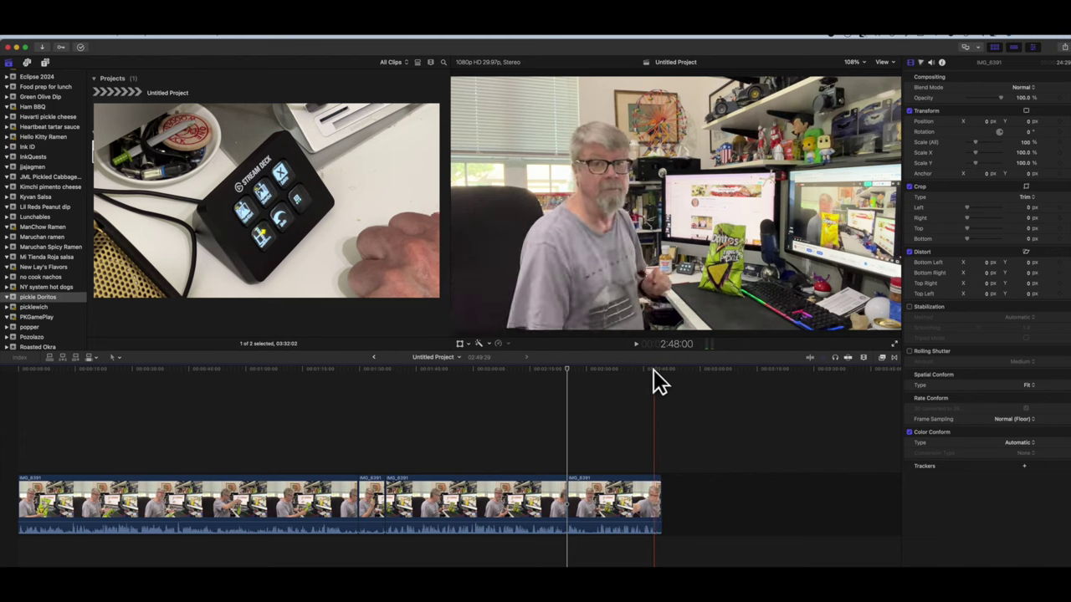
Blade near the end and delete the final seconds, leaving four clips at 02:47:26.
click(657, 380)
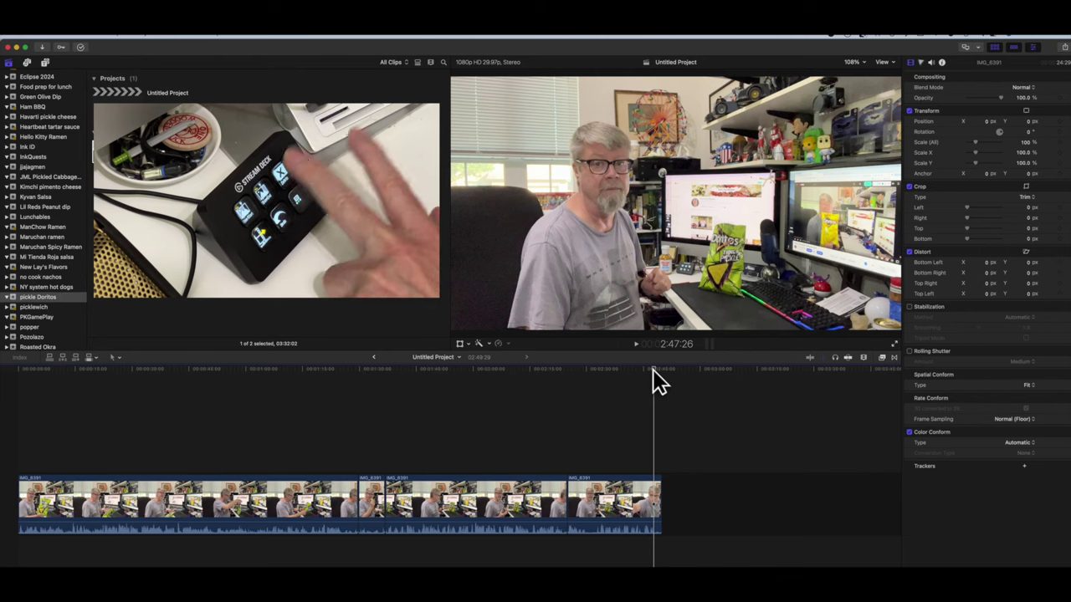
key(c)
key(Delete)
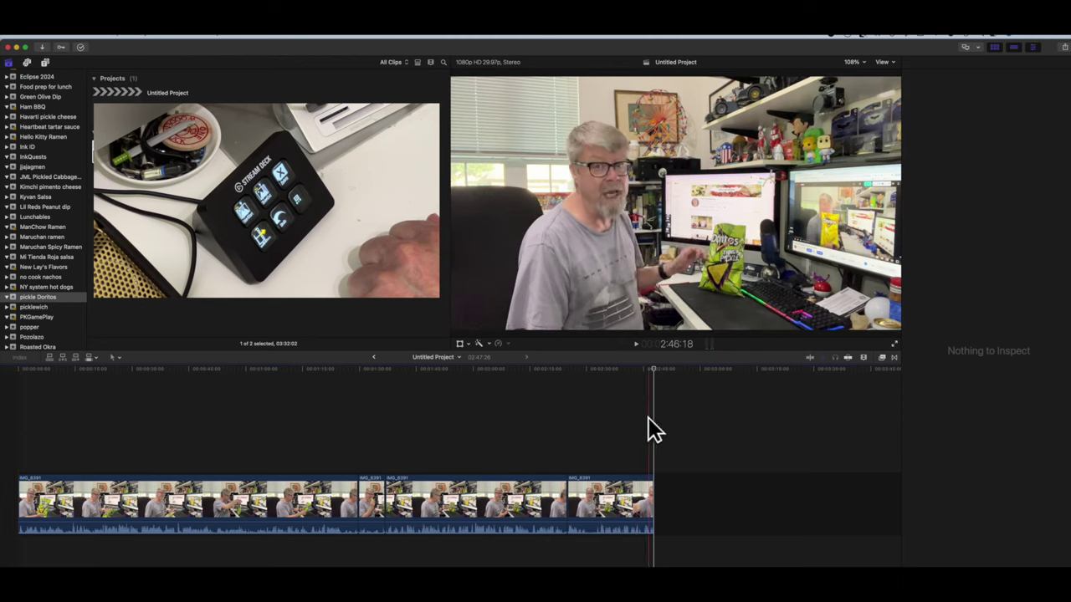
Select all four clips and apply Cross Dissolve transitions between them.
click(165, 435)
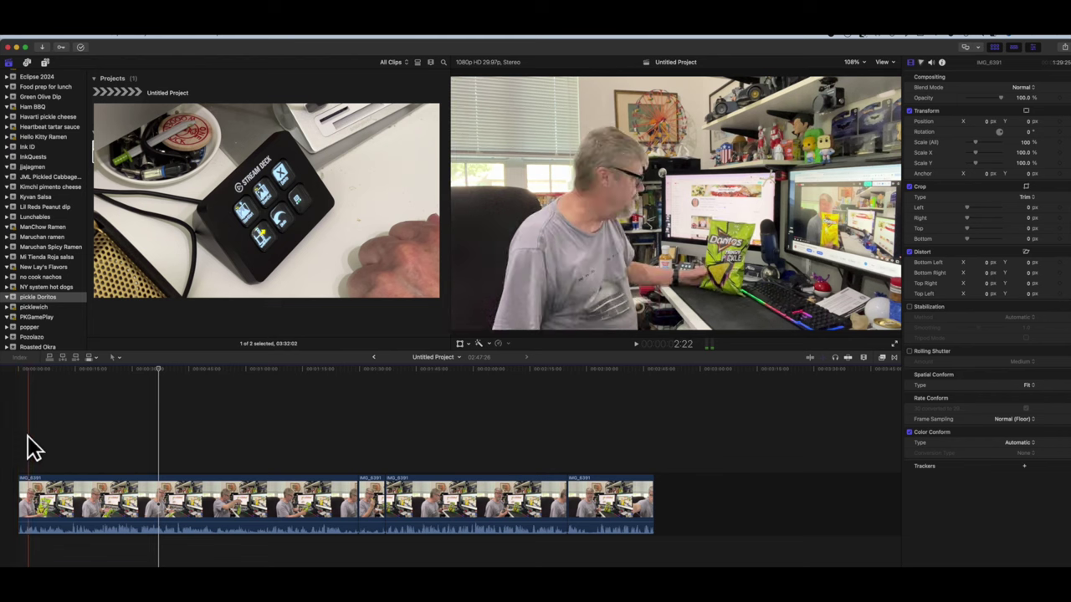
drag(29, 439, 676, 559)
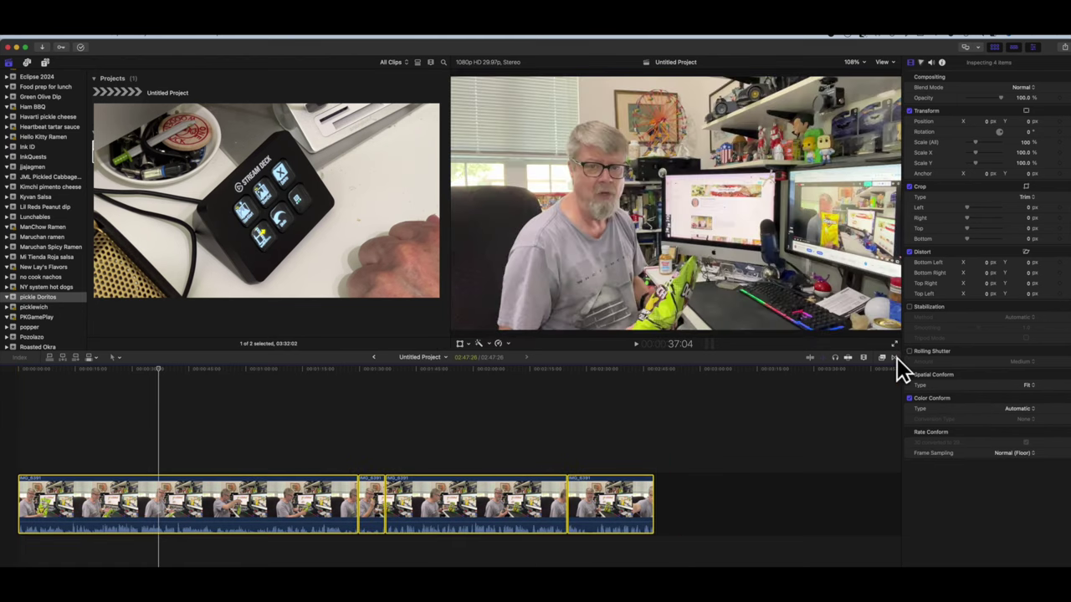
click(896, 358)
double_click(821, 396)
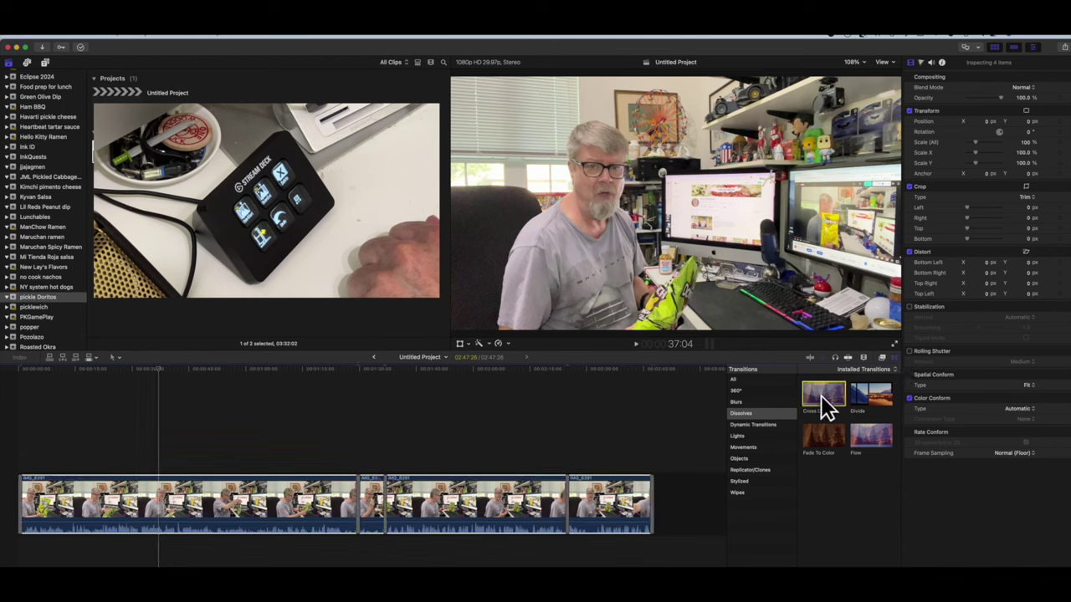
click(538, 429)
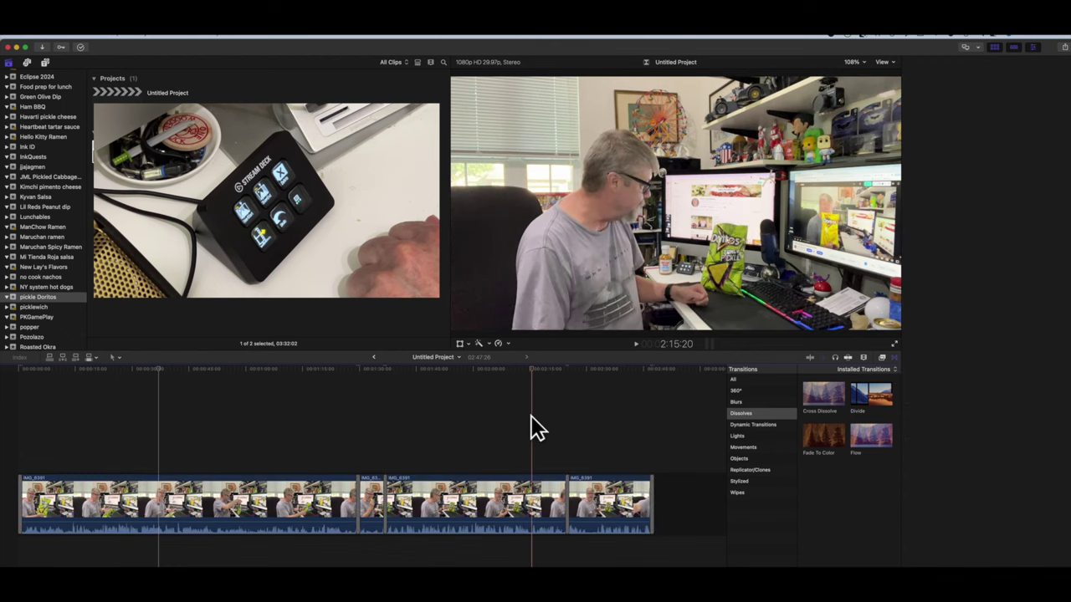
Inspect the opening cross dissolve, then return the playhead to the project start.
click(112, 494)
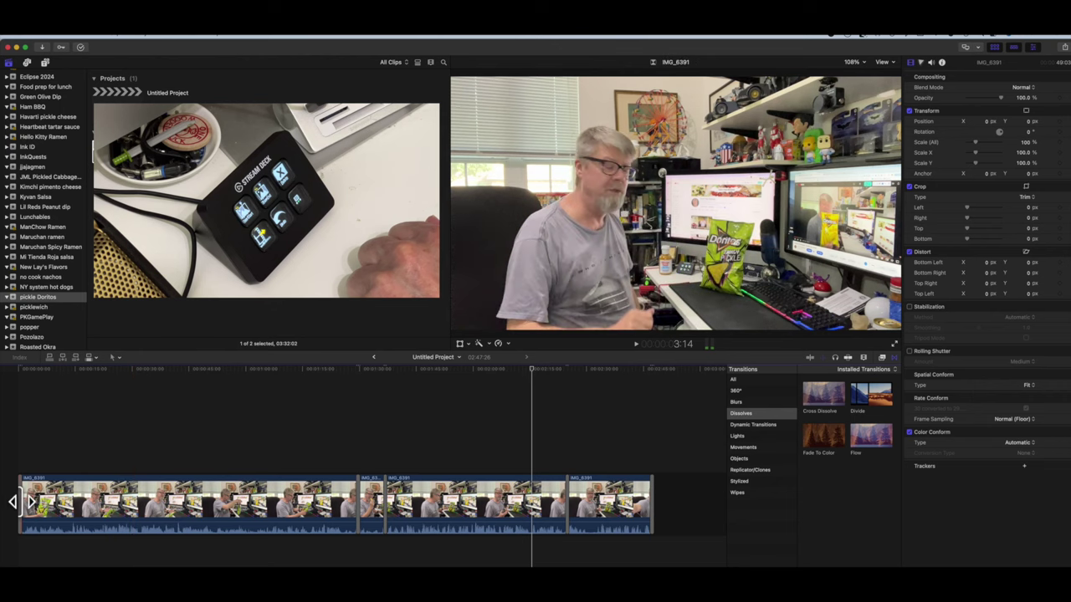
click(20, 502)
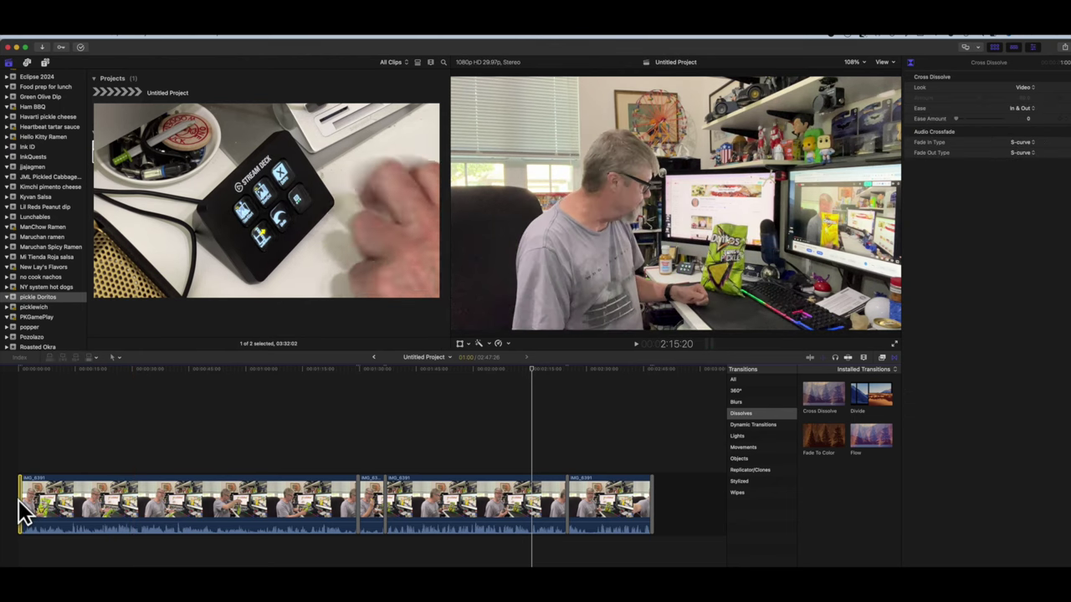
click(23, 504)
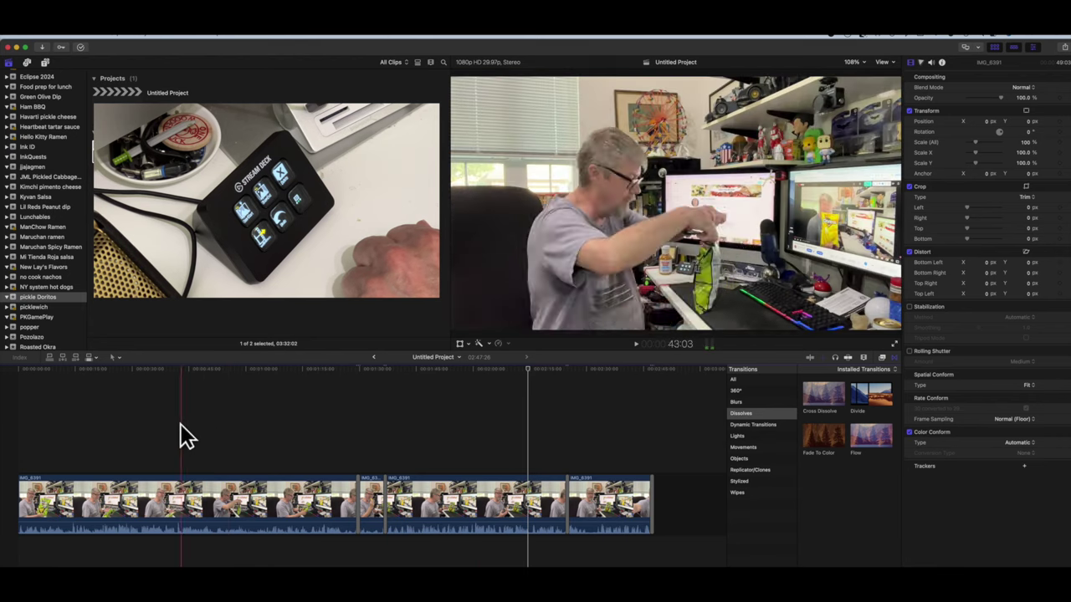
click(11, 369)
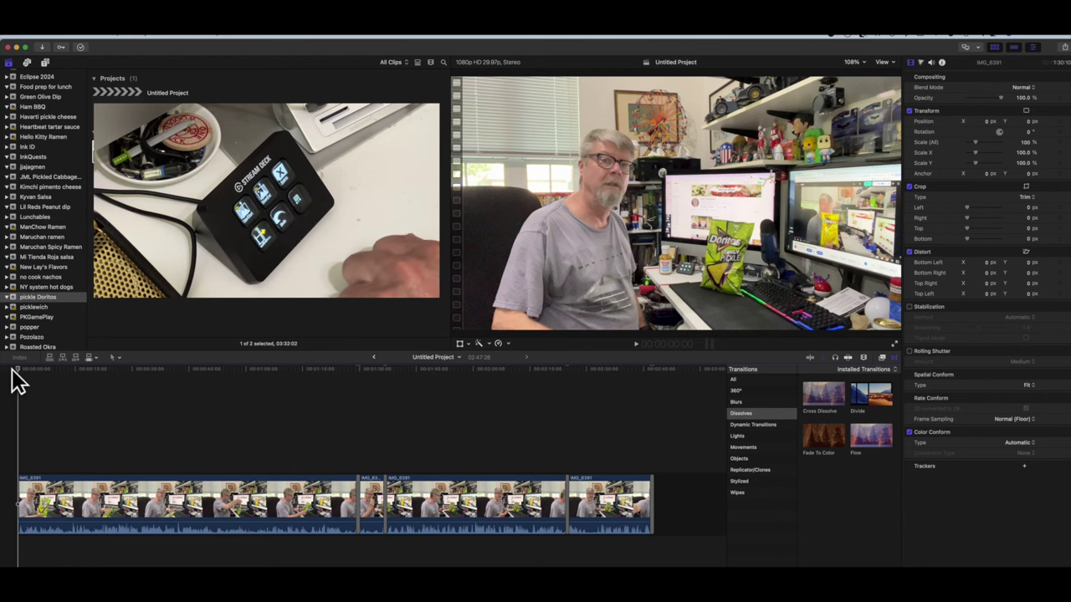
Start an Export File and retitle it from Untitled Project to 'Pickle Doritos'.
key(super+e)
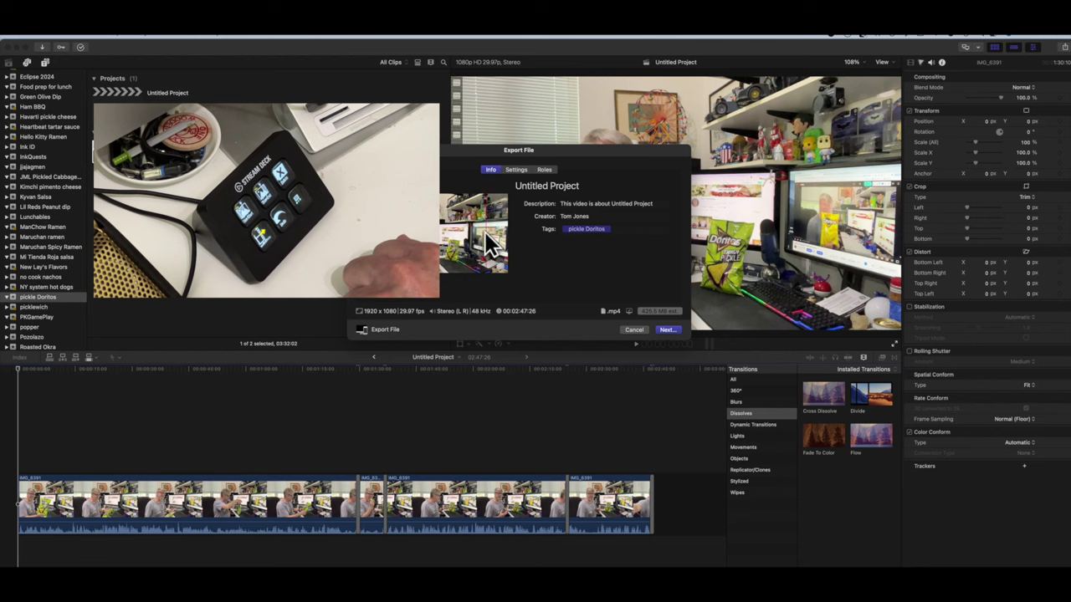
click(592, 185)
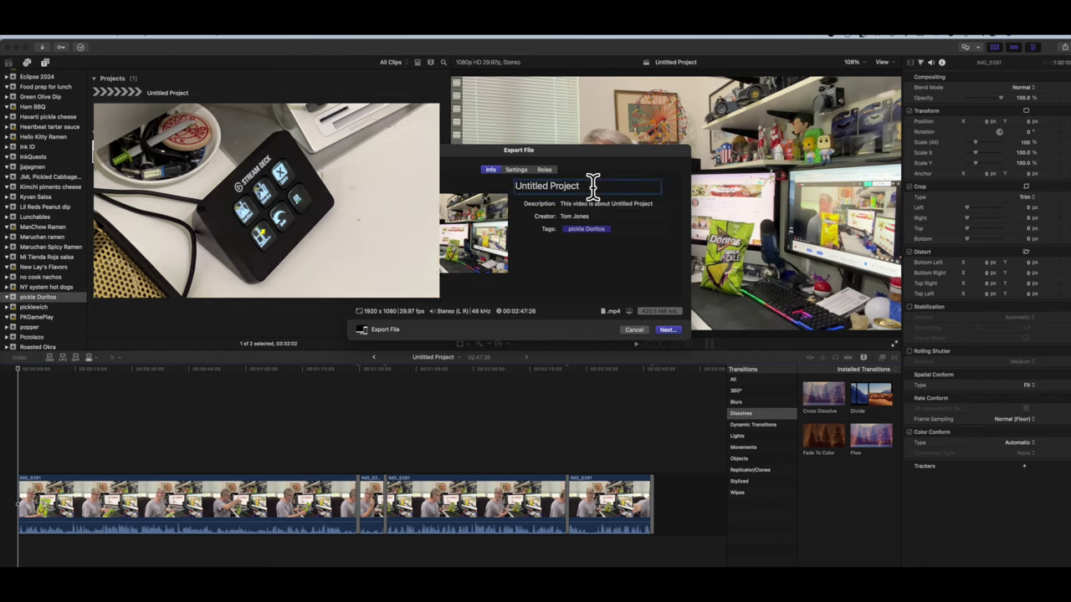
key(BackSpace)
key(BackSpace)
key(BackSpace)
key(BackSpace)
key(BackSpace)
key(BackSpace)
key(BackSpace)
key(BackSpace)
key(BackSpace)
key(BackSpace)
key(BackSpace)
key(BackSpace)
key(BackSpace)
key(BackSpace)
key(BackSpace)
key(BackSpace)
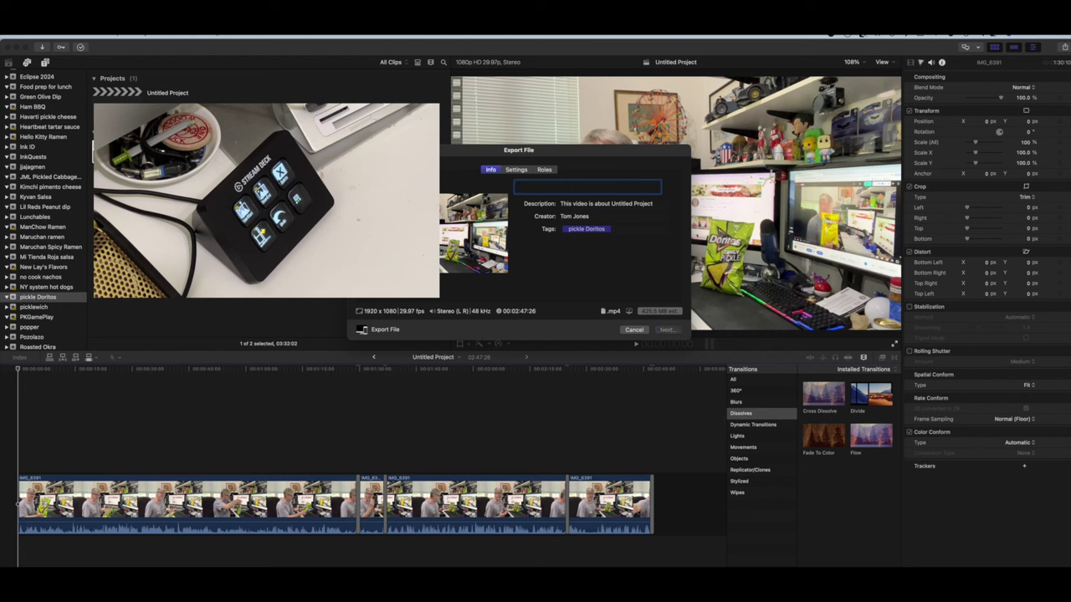
text(Pickle Doritos)
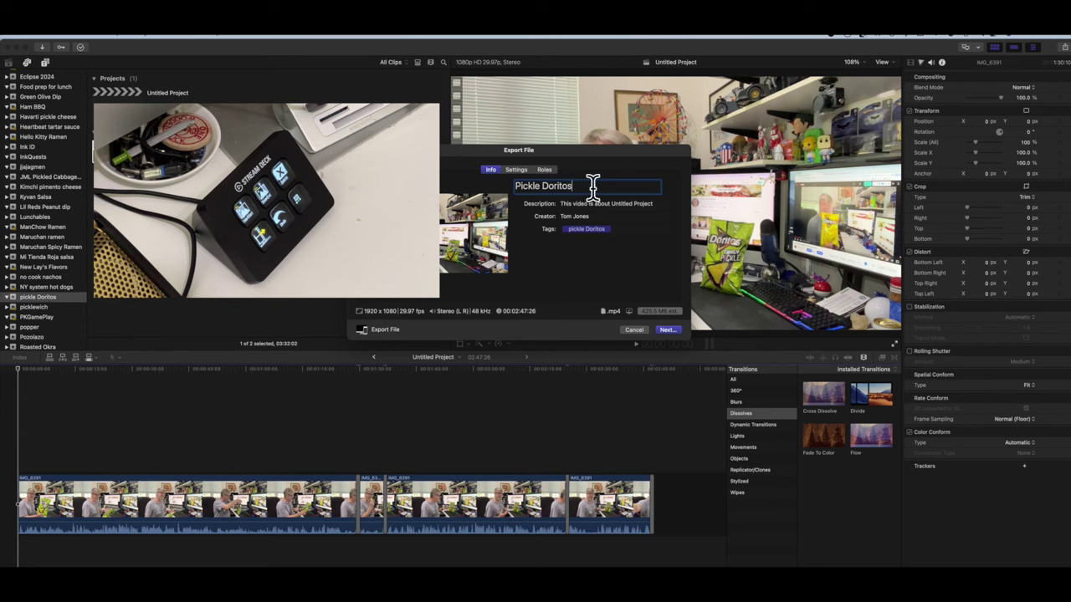
Review the MP4 export settings and save the file into the Youtube folder.
click(519, 170)
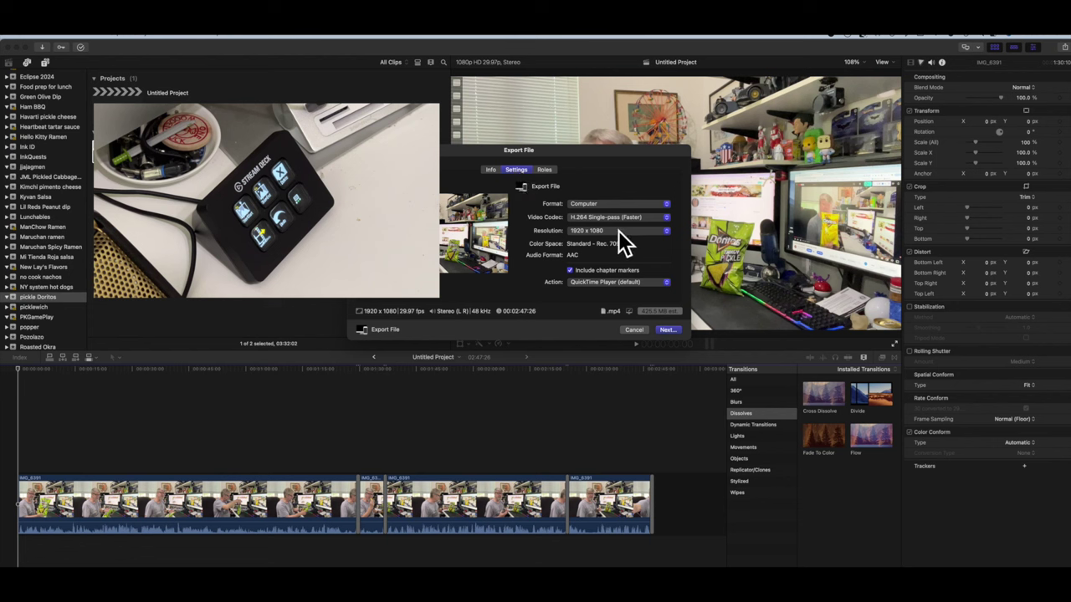
click(667, 331)
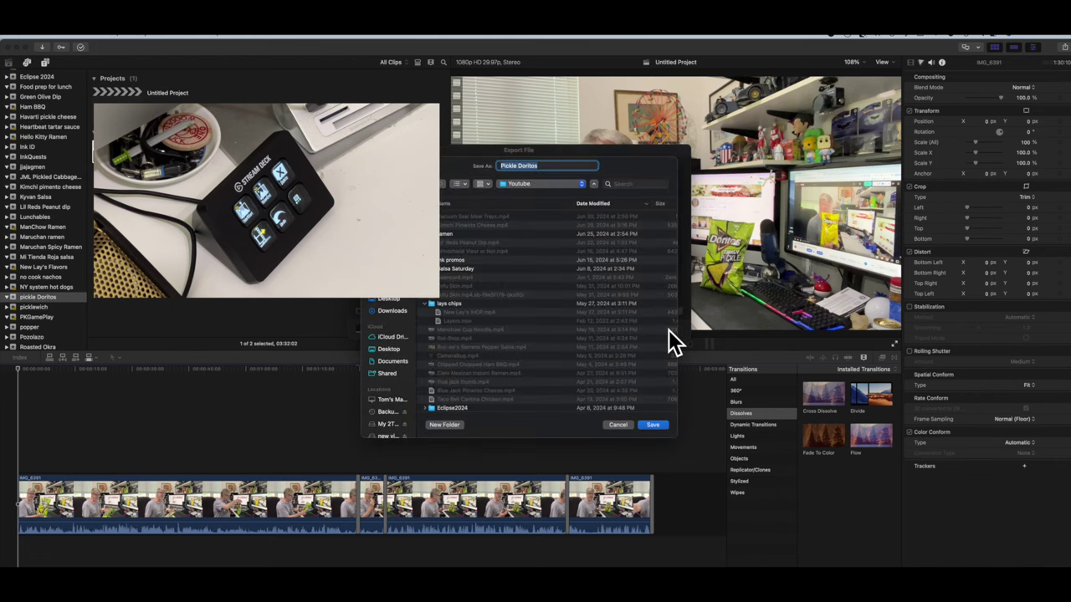
click(659, 426)
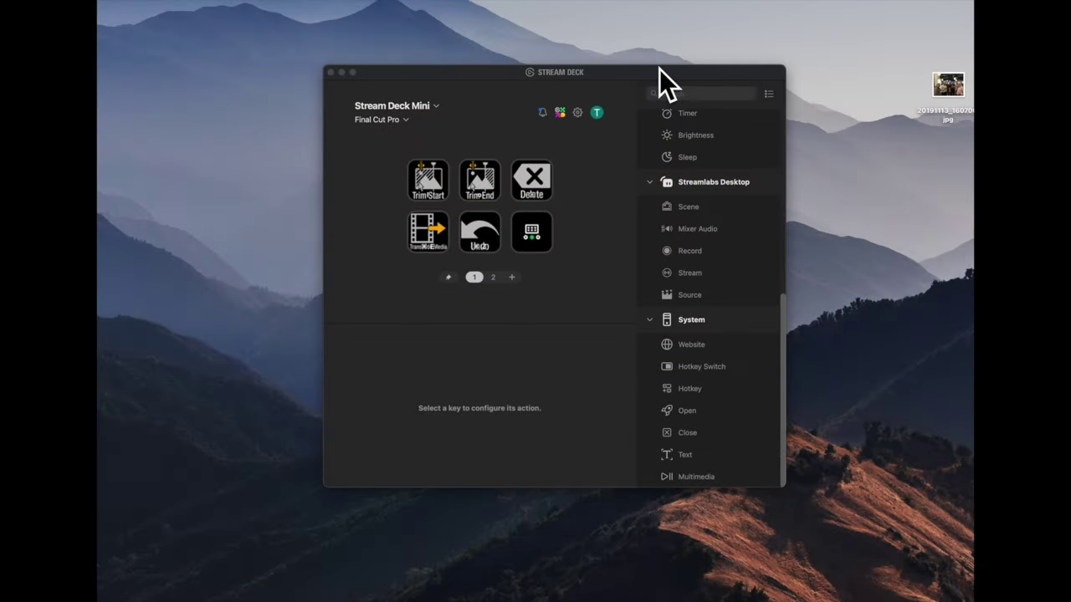
click(406, 121)
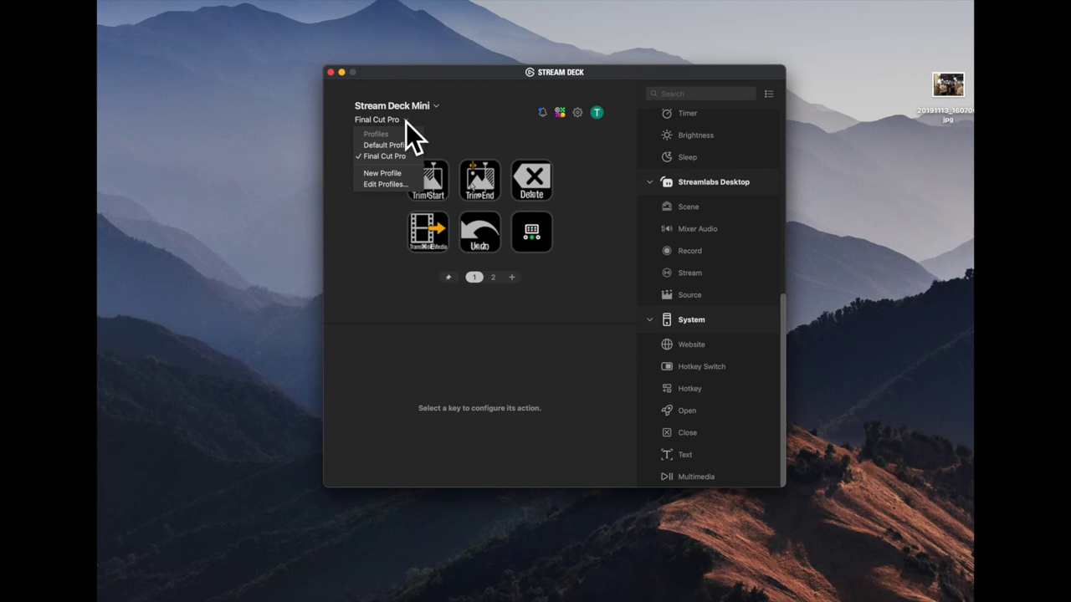
click(406, 121)
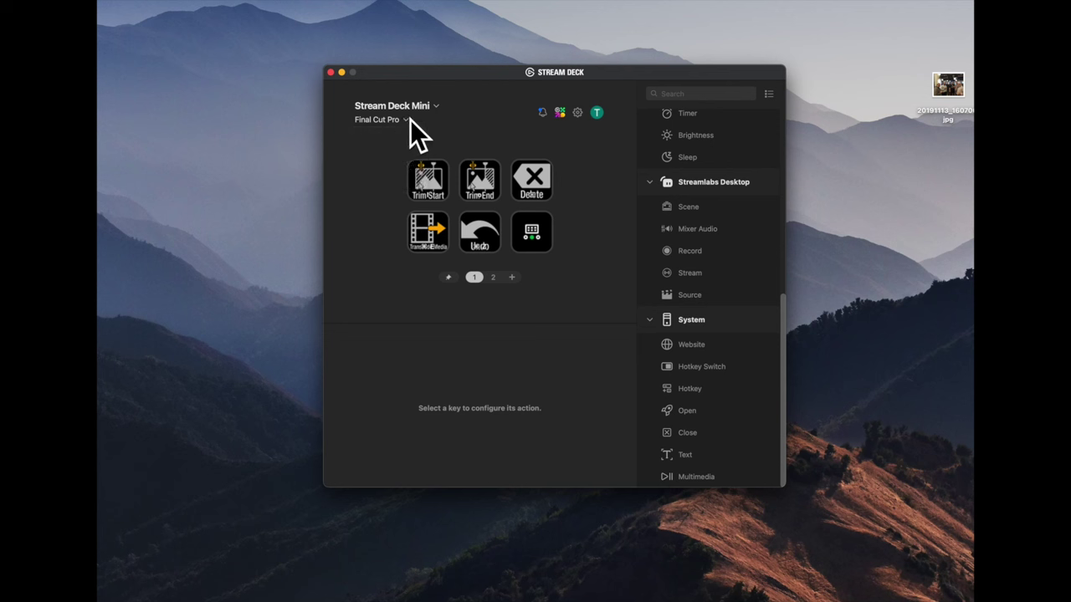
click(409, 120)
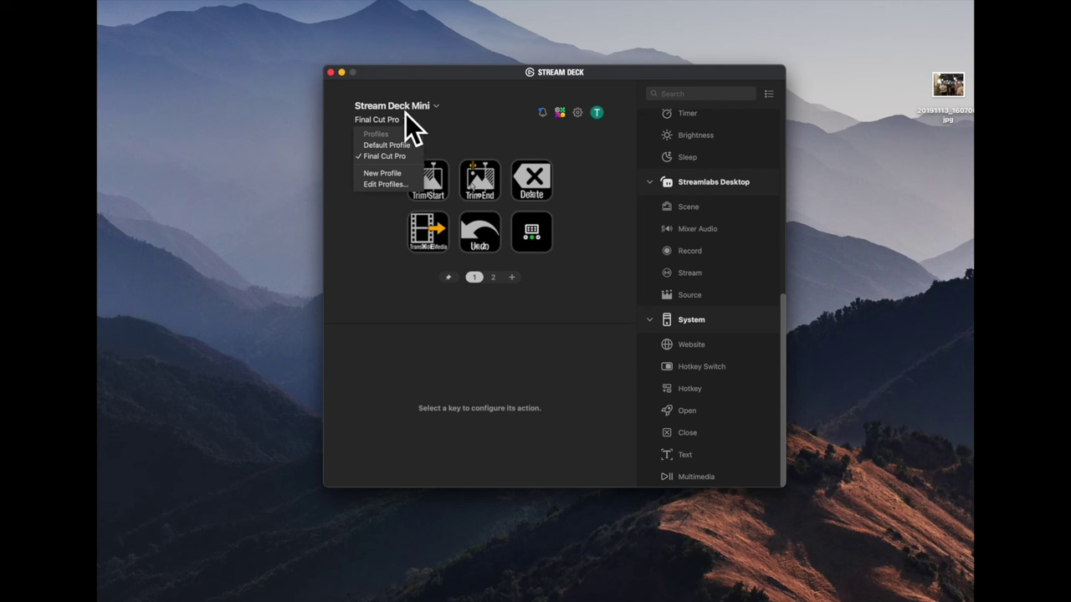
click(443, 118)
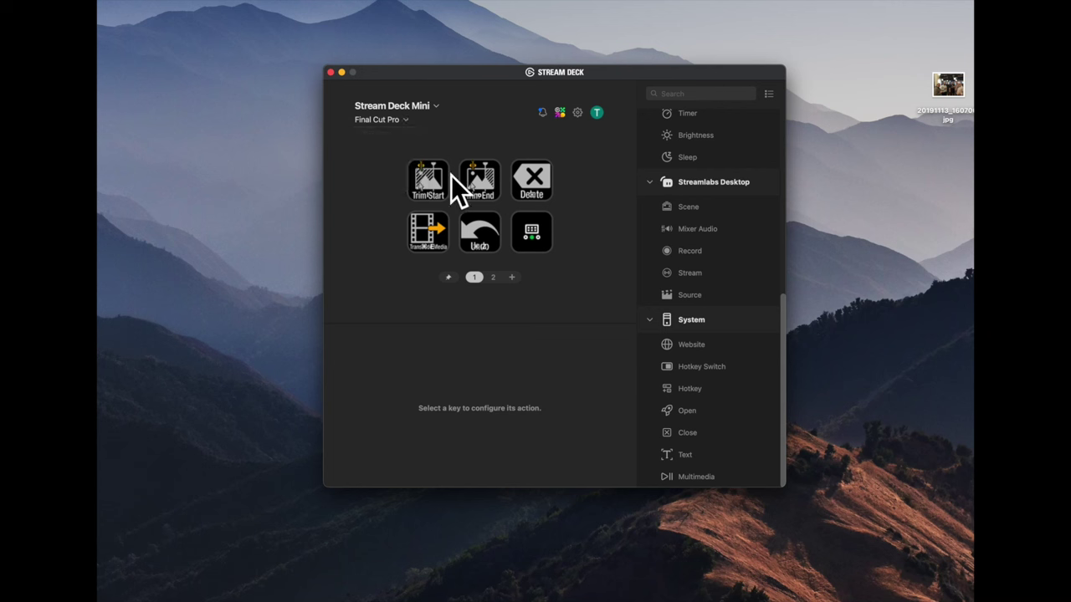
Rerun the 'final cut pro' Marketplace search and browse its icon packs and profiles.
click(560, 112)
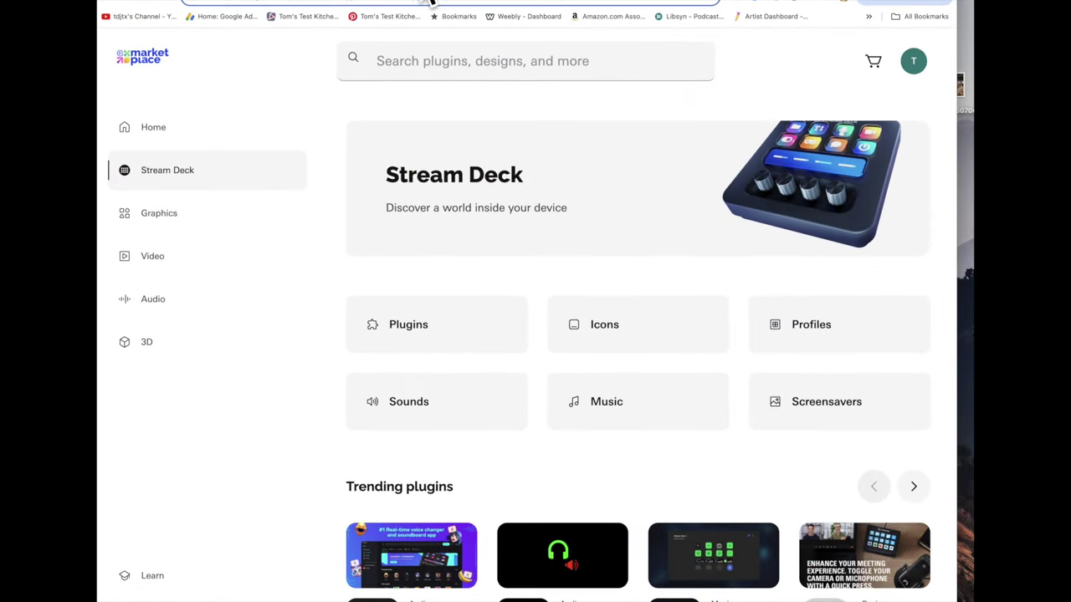
click(395, 62)
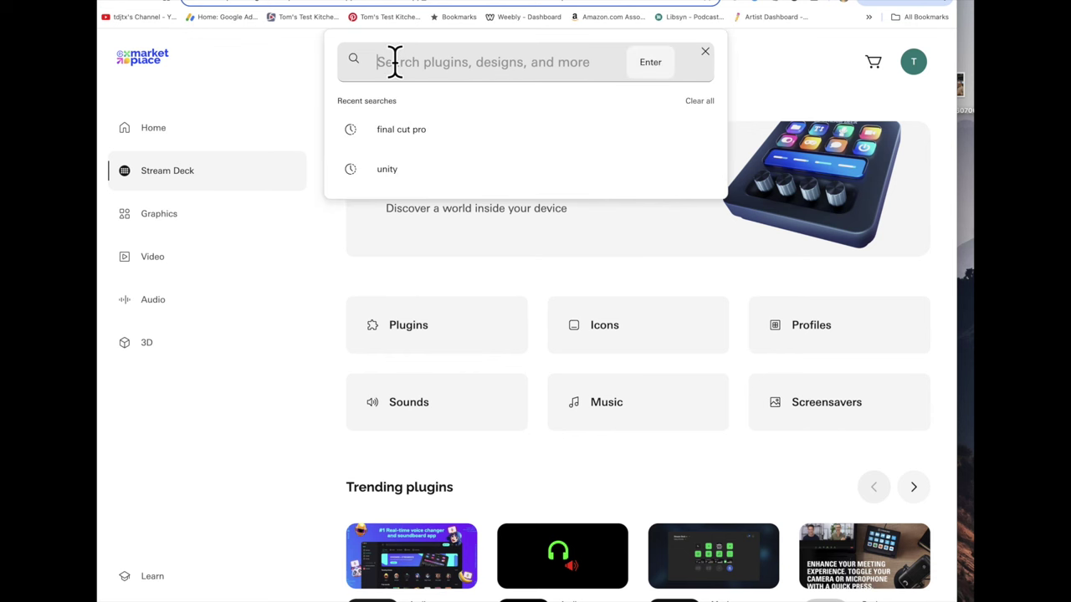
click(401, 130)
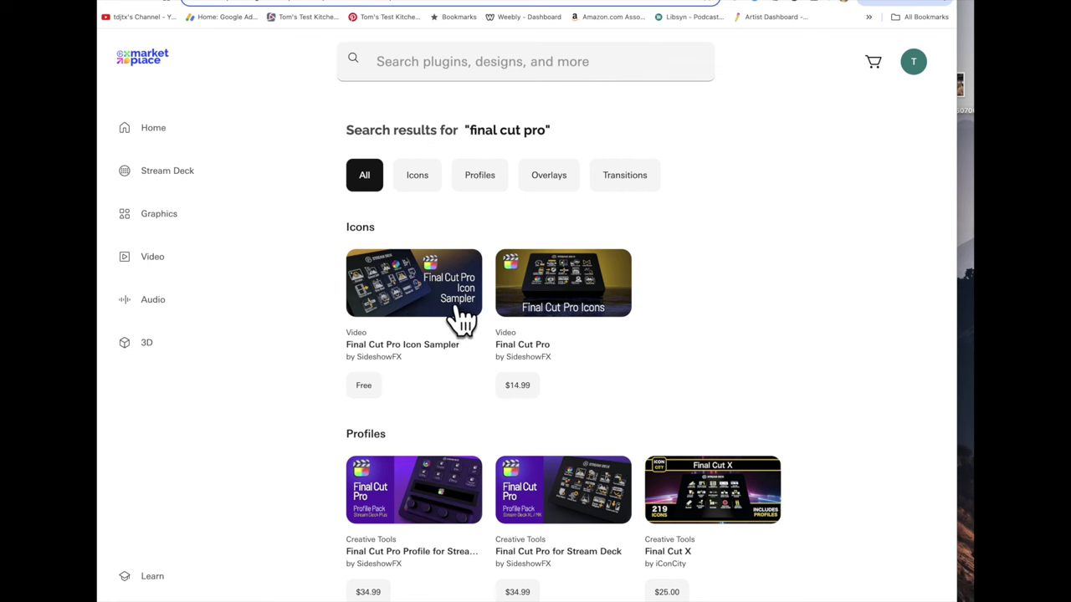
scroll(423, 314, down, 3)
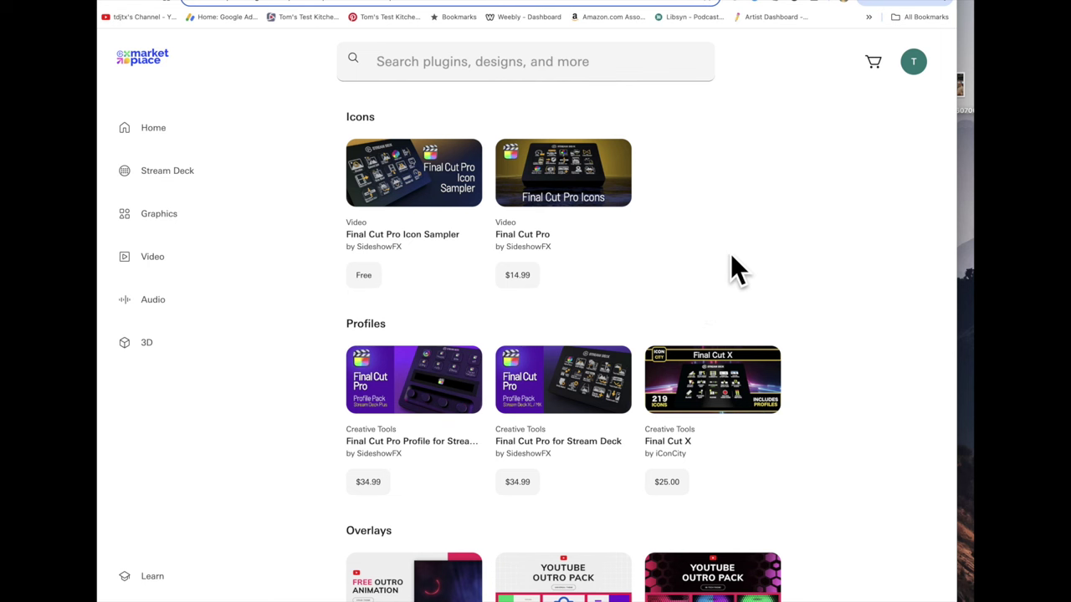
Rerun the 'unity' search and browse the Unity plugin page (Windows-only, v2.0.1, 25.83 MB).
click(393, 61)
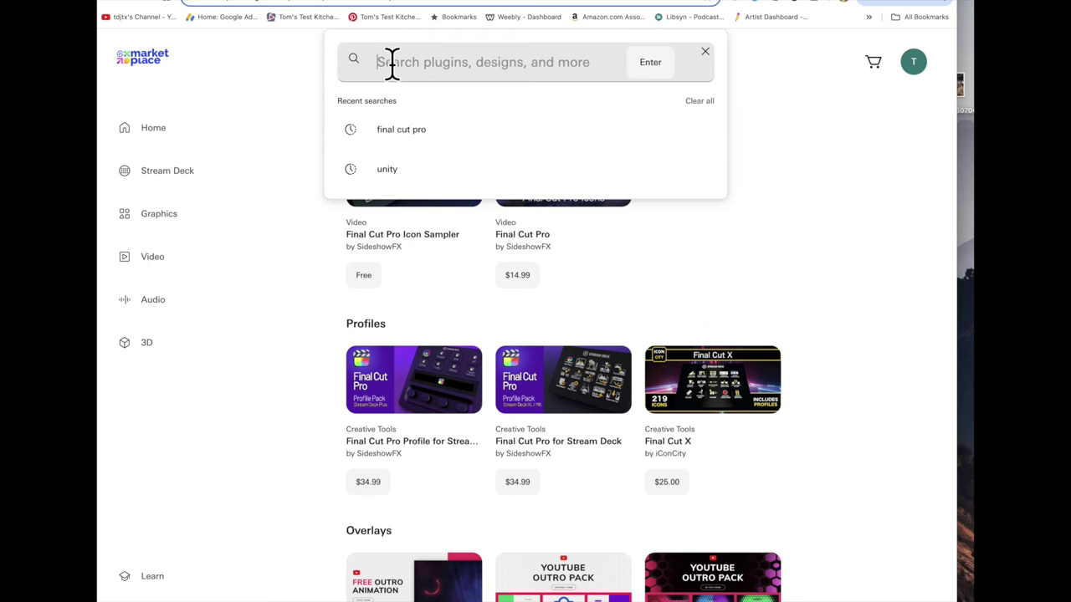
click(395, 171)
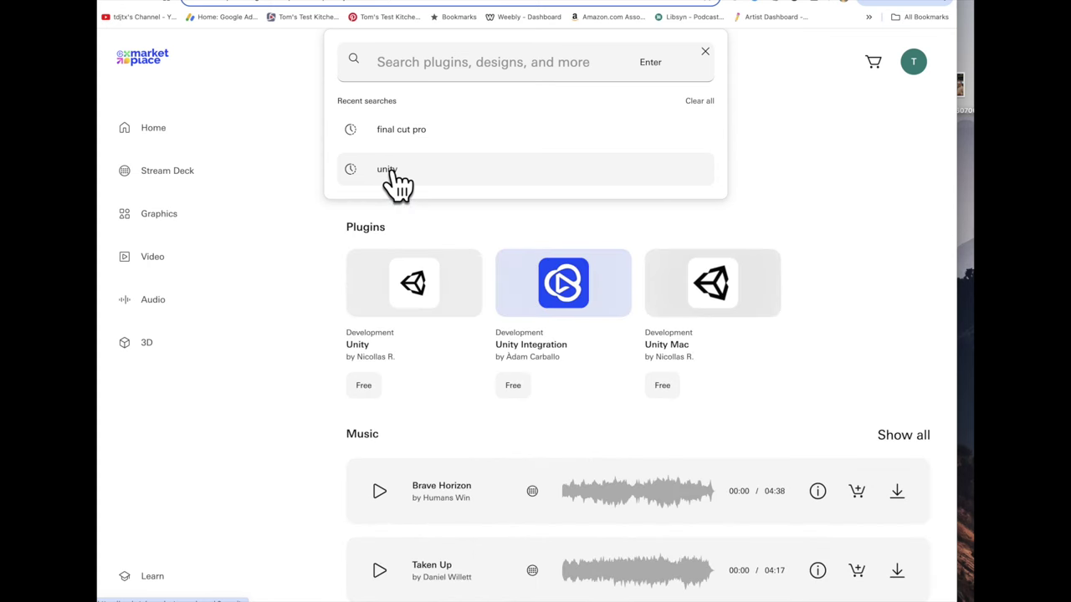
click(365, 286)
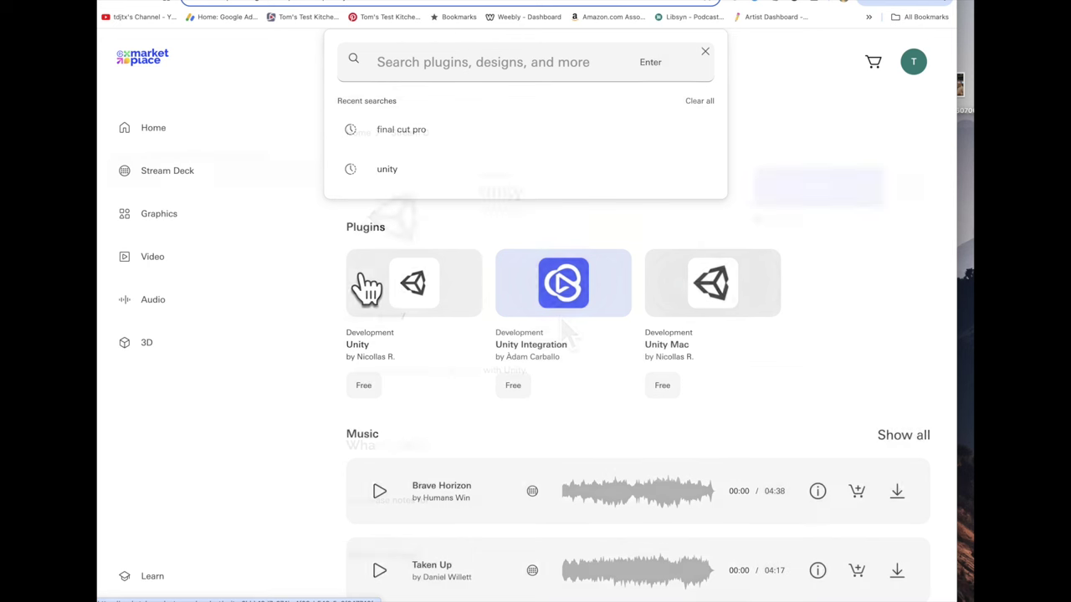
scroll(562, 319, down, 3)
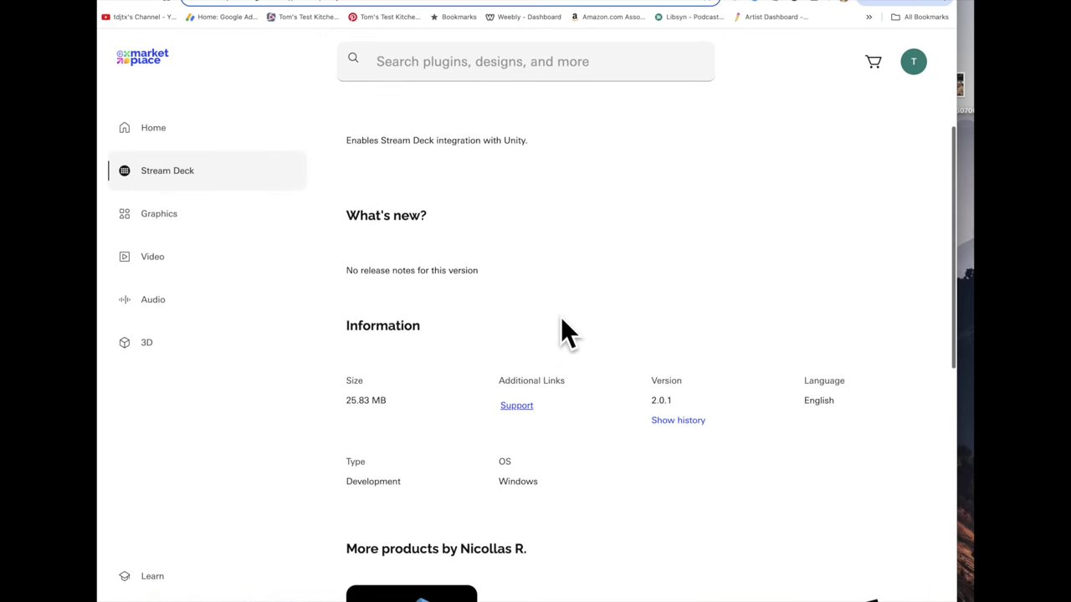
scroll(561, 320, down, 2)
scroll(562, 319, up, 5)
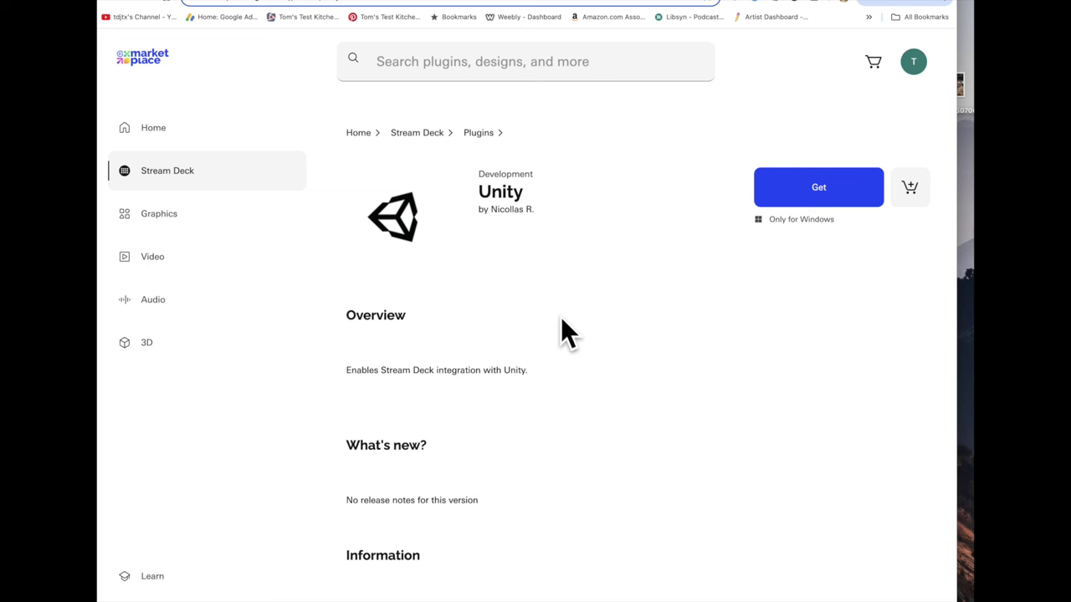
click(416, 63)
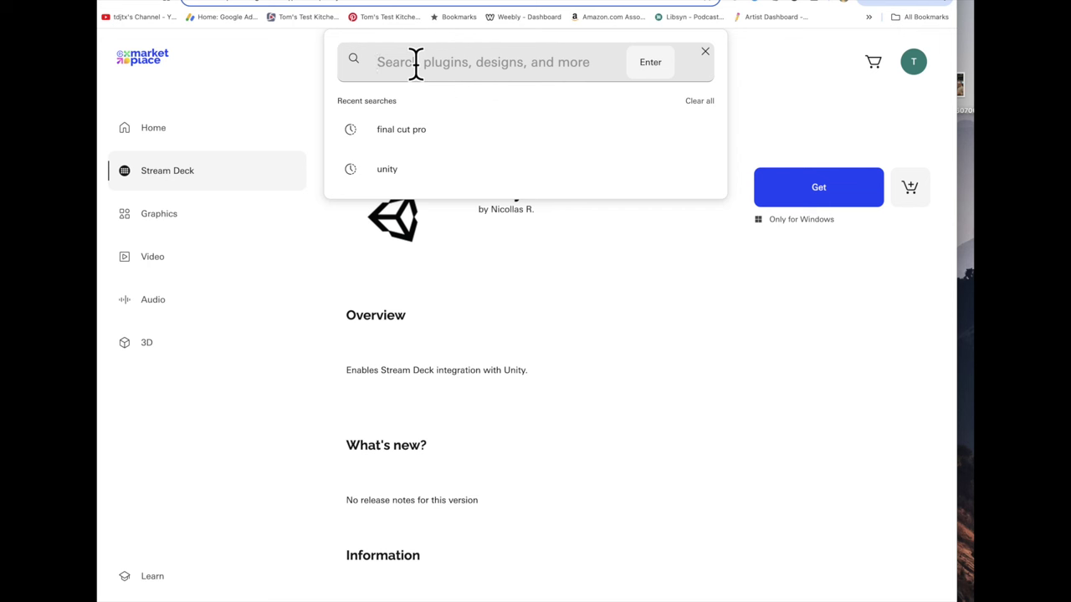
Search 'premiere pro' and open the free 70-icon Premiere Pro Icon Sampler page.
text(prem)
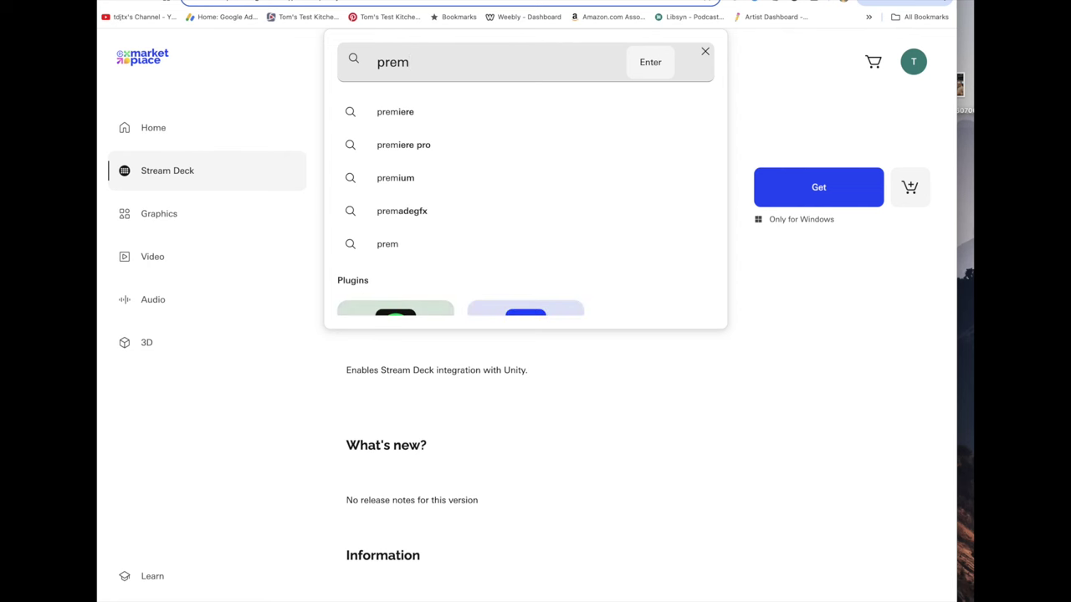
click(413, 145)
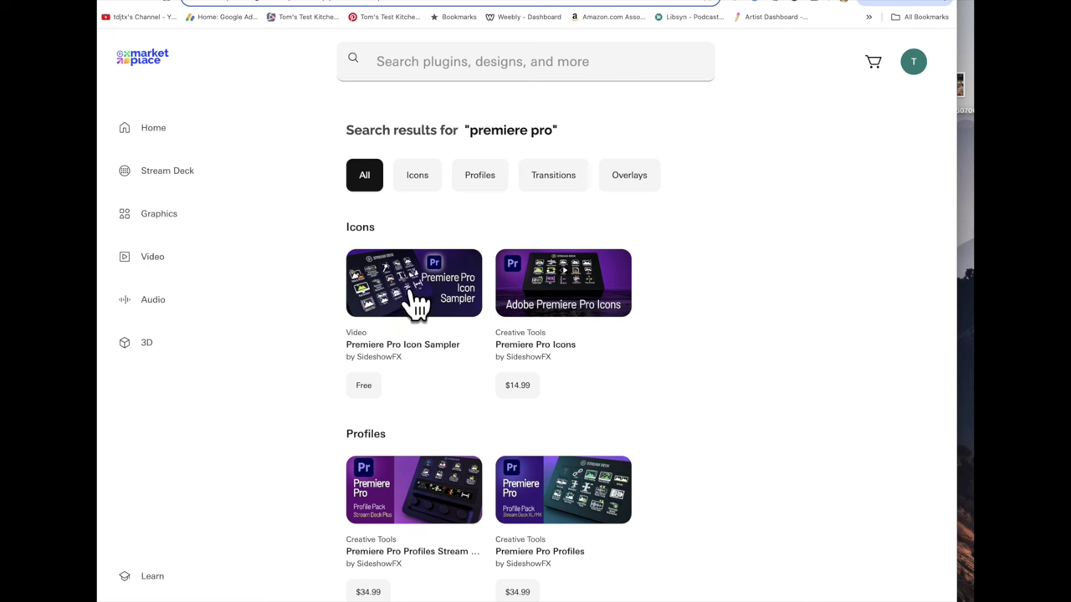
click(408, 293)
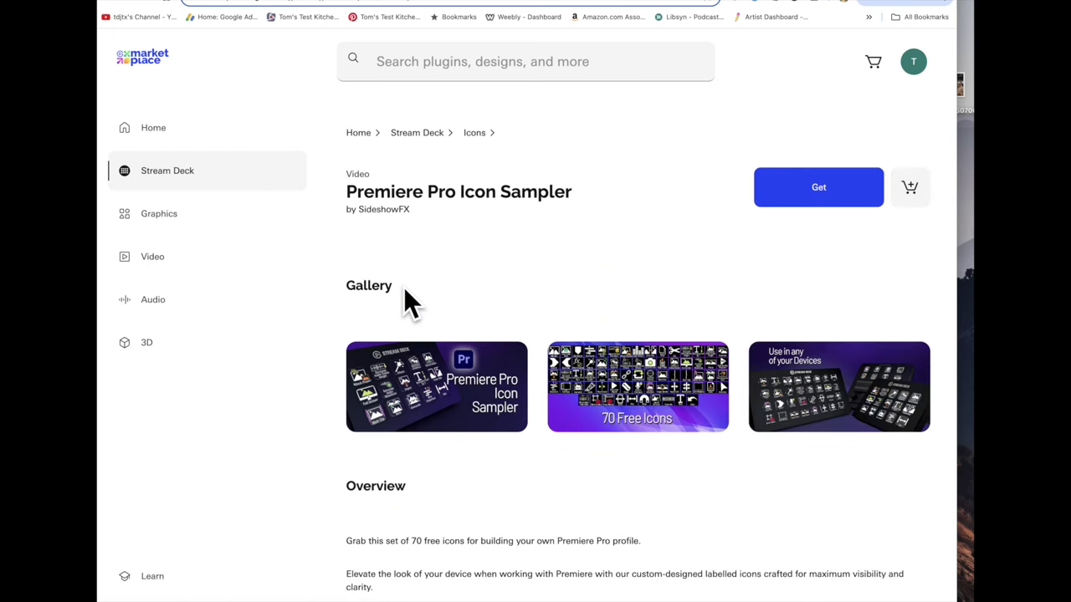